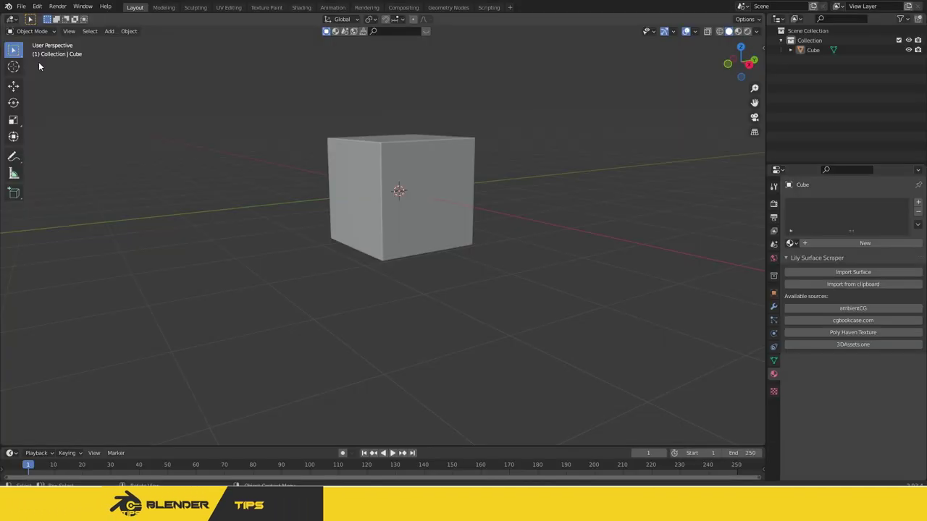
Step: Open the Preferences add-ons list and search for 'wra'
{"action": "left_click", "coordinate": [37, 6]}
{"action": "left_click", "coordinate": [64, 145]}
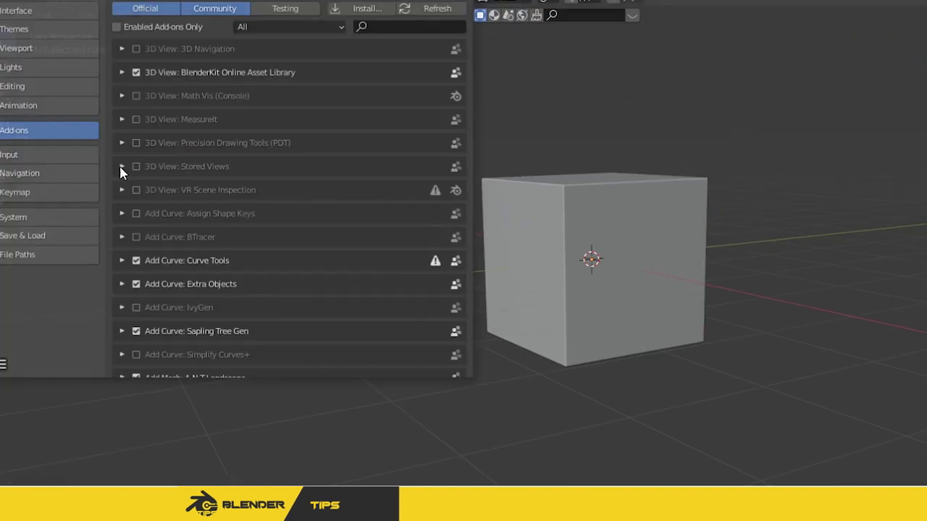
{"action": "left_click", "coordinate": [370, 25]}
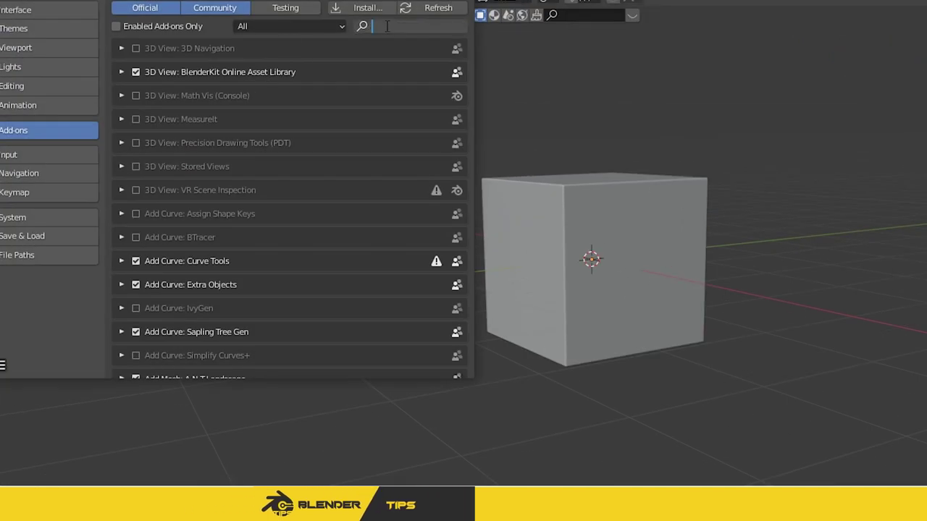
{"action": "type", "text": "wra"}
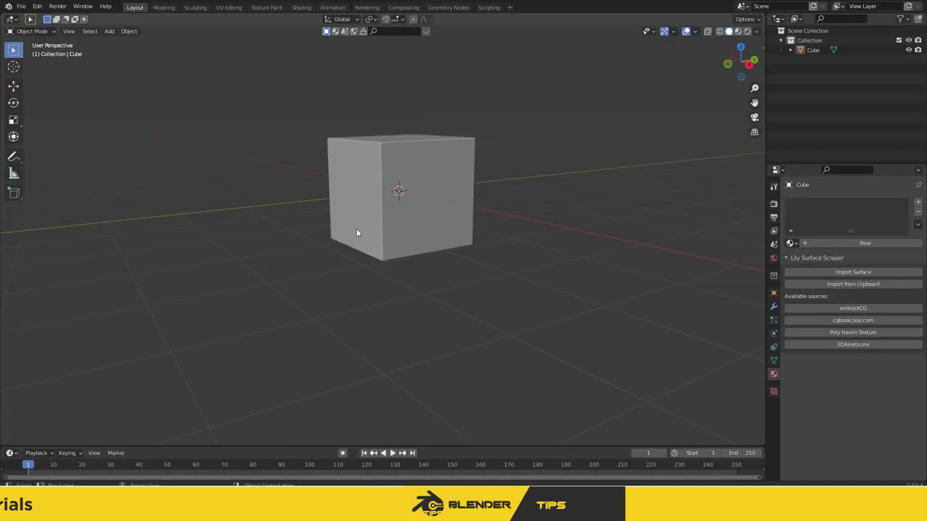
Step: Make the lower area a taller Shader Editor and give the cube a new material
{"action": "left_click_drag", "start_coordinate": [372, 423], "coordinate": [376, 194]}
{"action": "middle_click_drag", "start_coordinate": [400, 160], "coordinate": [401, 137]}
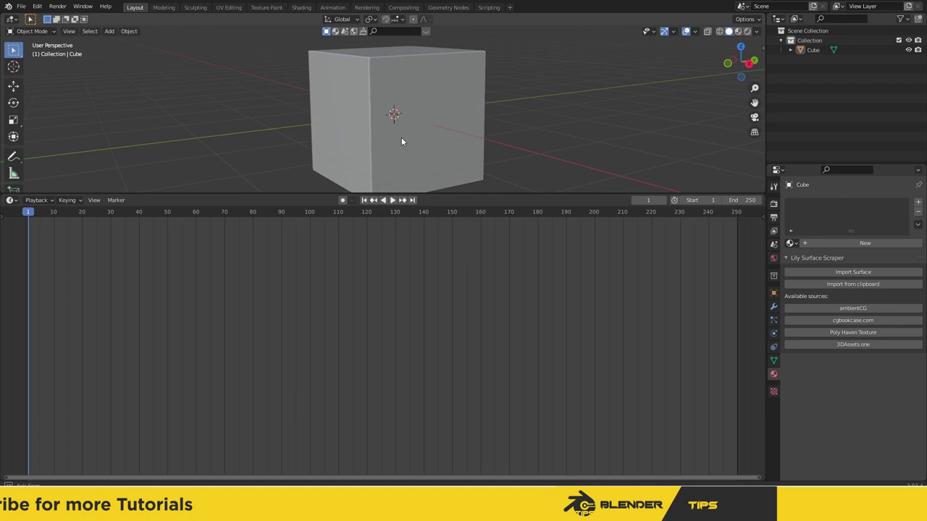
{"action": "left_click", "coordinate": [10, 200]}
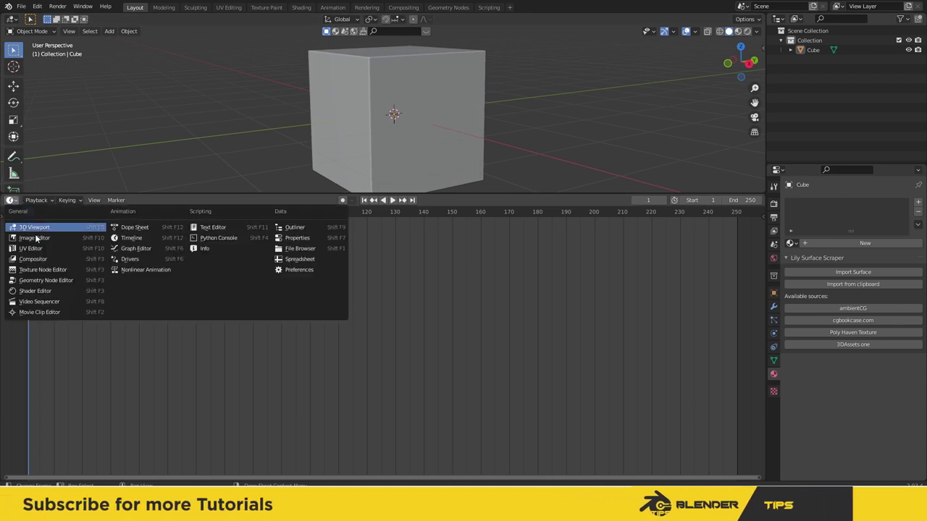
{"action": "left_click", "coordinate": [40, 292]}
{"action": "left_click", "coordinate": [416, 146]}
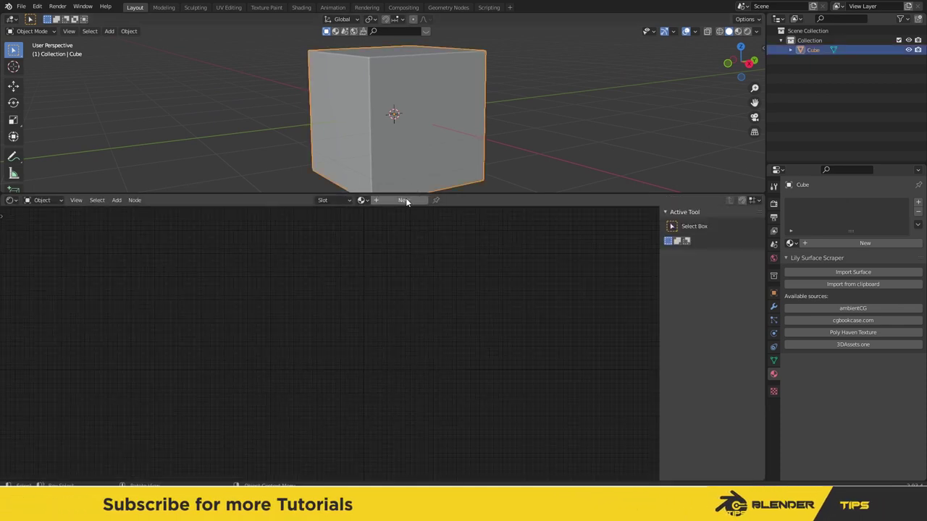
{"action": "left_click", "coordinate": [403, 200]}
Step: Frame the material nodes, deselect the cube and switch to Material Preview shading
{"action": "scroll", "coordinate": [419, 311], "scroll_direction": "up", "scroll_amount": 2}
{"action": "mouse_move", "coordinate": [418, 311]}
{"action": "middle_mouse_down"}
{"action": "mouse_move", "coordinate": [496, 287]}
{"action": "mouse_move", "coordinate": [531, 261]}
{"action": "middle_mouse_up"}
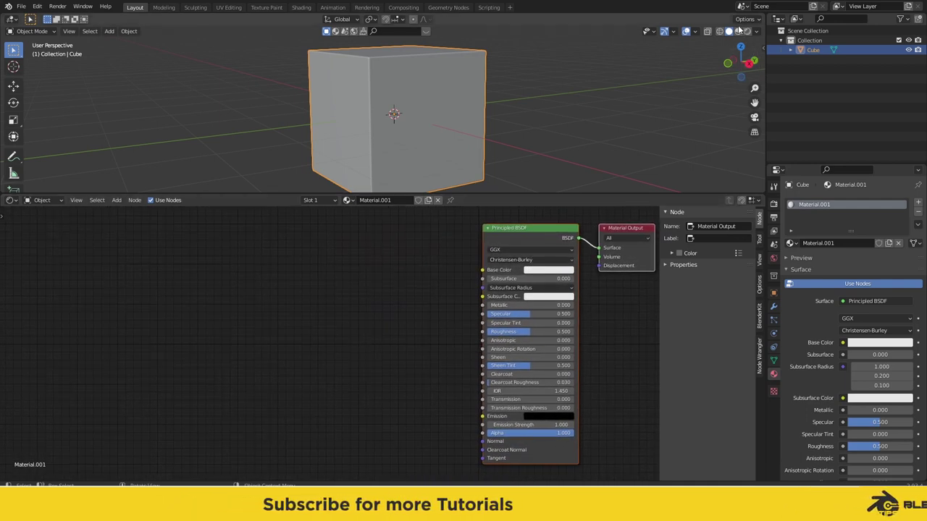
{"action": "left_click", "coordinate": [550, 130]}
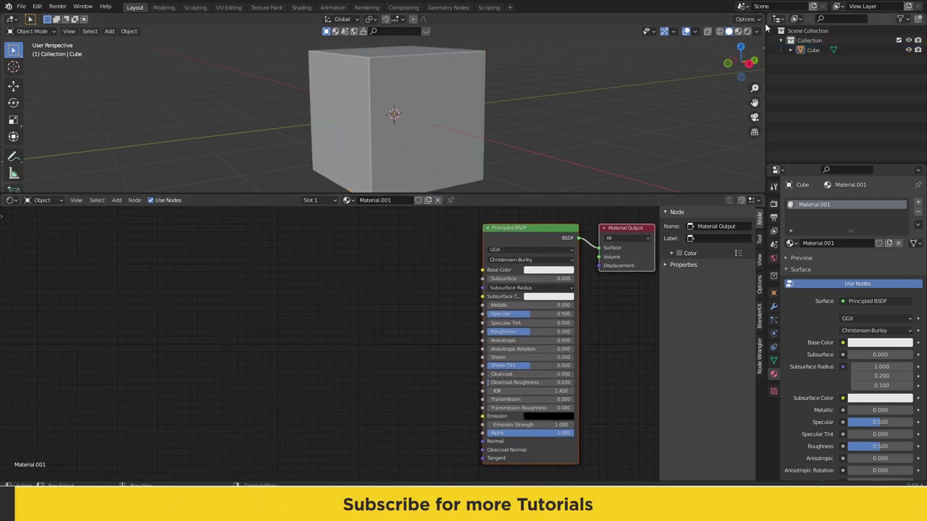
{"action": "left_click", "coordinate": [737, 31]}
Step: Add a Noise Texture node left of the Principled BSDF
{"action": "key", "text": "shift+a"}
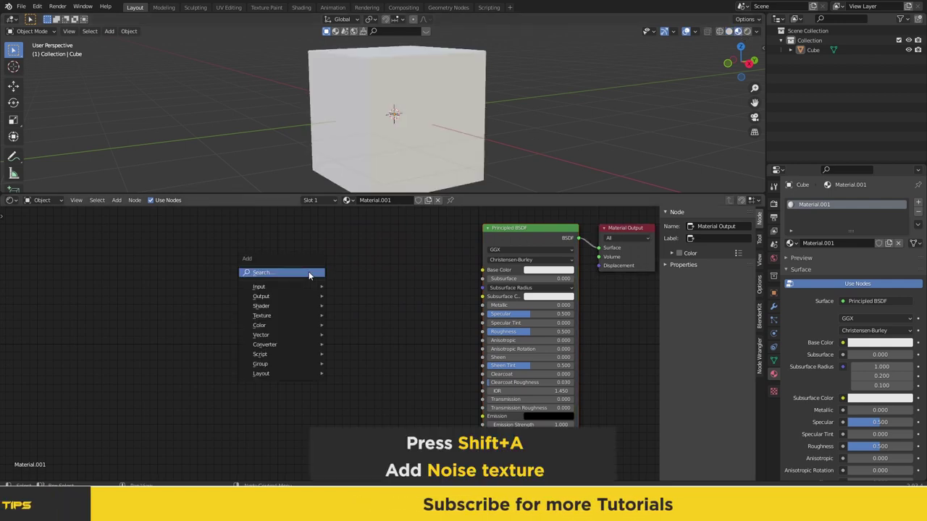
{"action": "type", "text": "noise"}
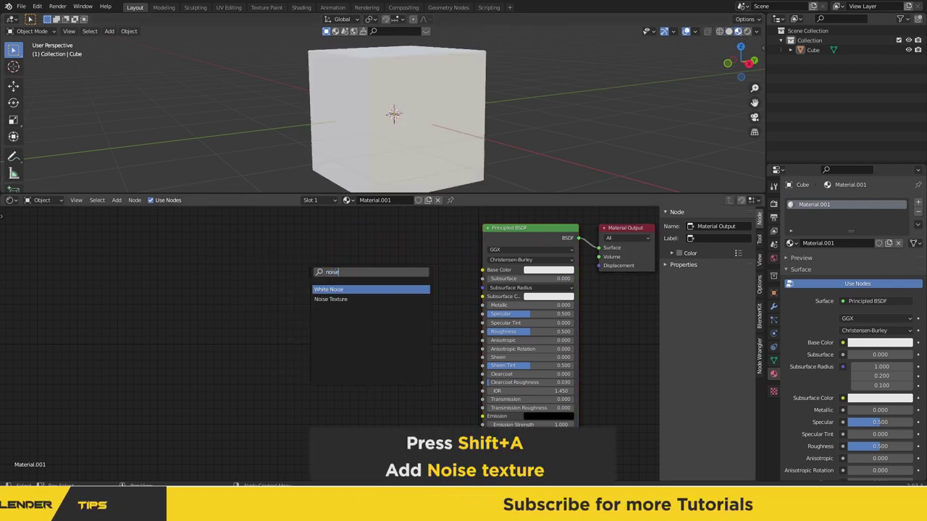
{"action": "key", "text": "Down"}
{"action": "key", "text": "Return"}
{"action": "left_click", "coordinate": [308, 284]}
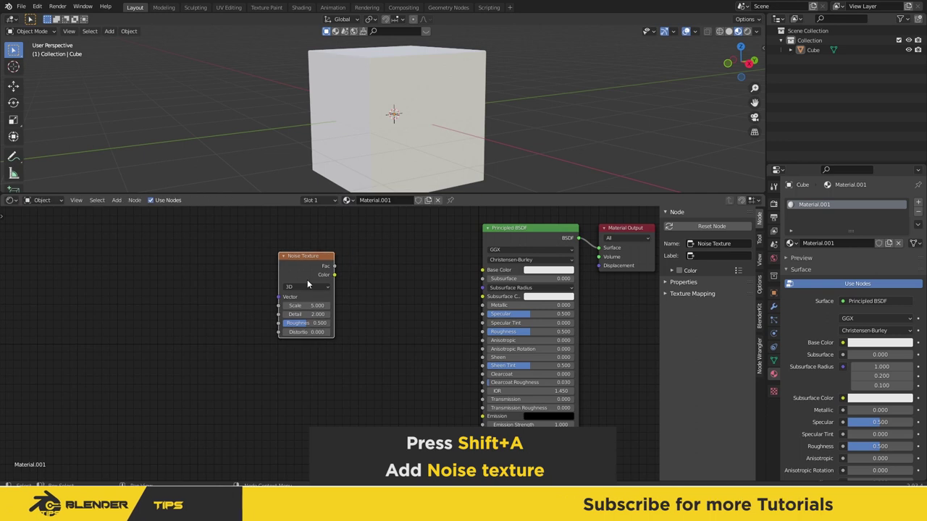
Step: Add a ColorRamp into Base Color, driven by the Noise Texture Fac
{"action": "key", "text": "shift+a"}
{"action": "left_click", "coordinate": [390, 295]}
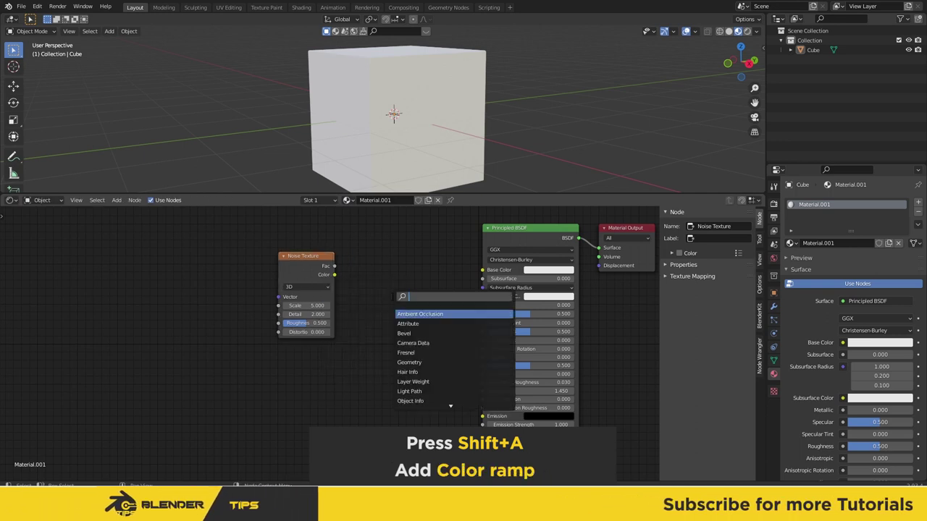
{"action": "type", "text": "colo"}
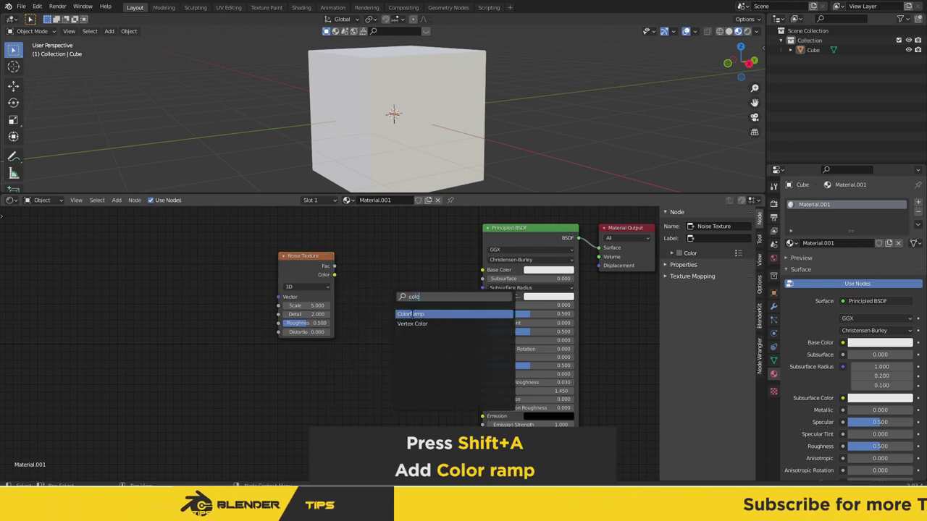
{"action": "key", "text": "Return"}
{"action": "left_click", "coordinate": [382, 272]}
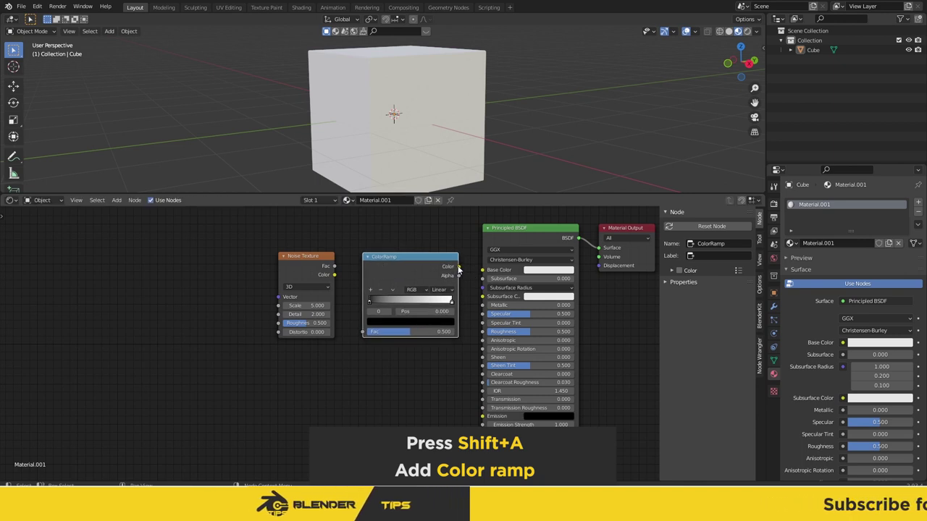
{"action": "left_click_drag", "start_coordinate": [484, 272], "coordinate": [483, 270]}
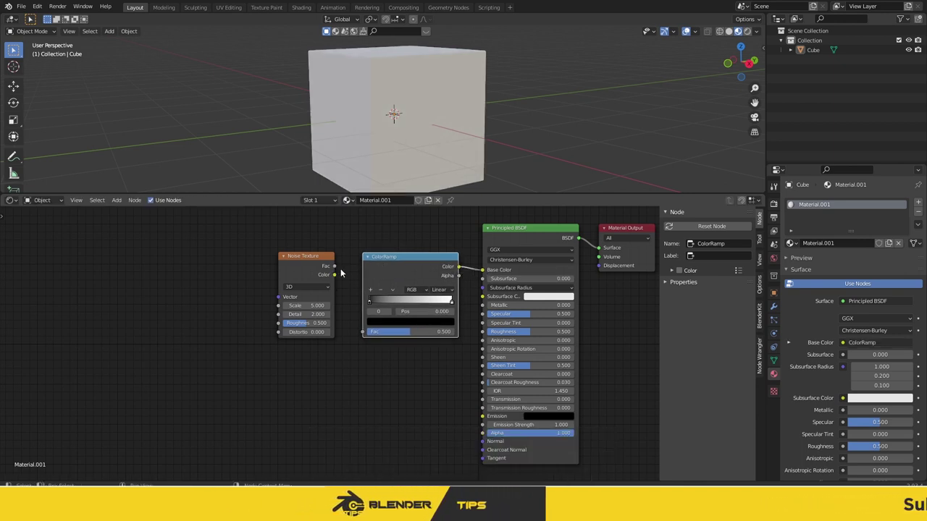
{"action": "left_click_drag", "start_coordinate": [364, 333], "coordinate": [365, 333]}
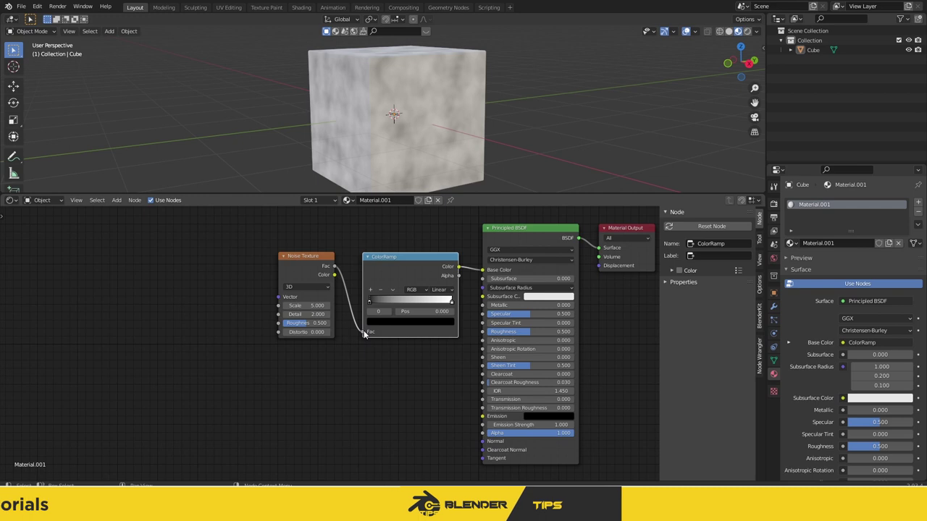
Step: Give the Noise Texture Scale 2.15, Detail 18, Roughness 0.8 and increased Distortion
{"action": "left_click", "coordinate": [316, 305]}
{"action": "type", "text": "2.15"}
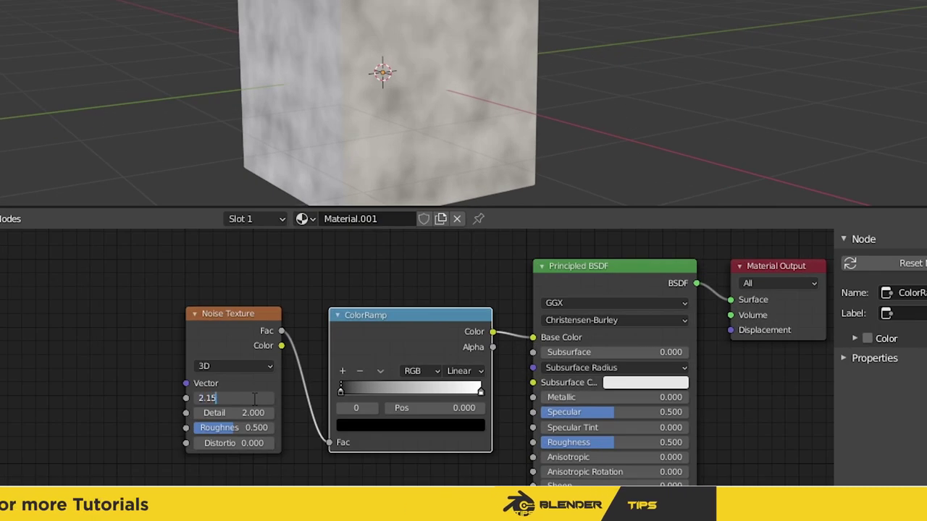
{"action": "key", "text": "Return"}
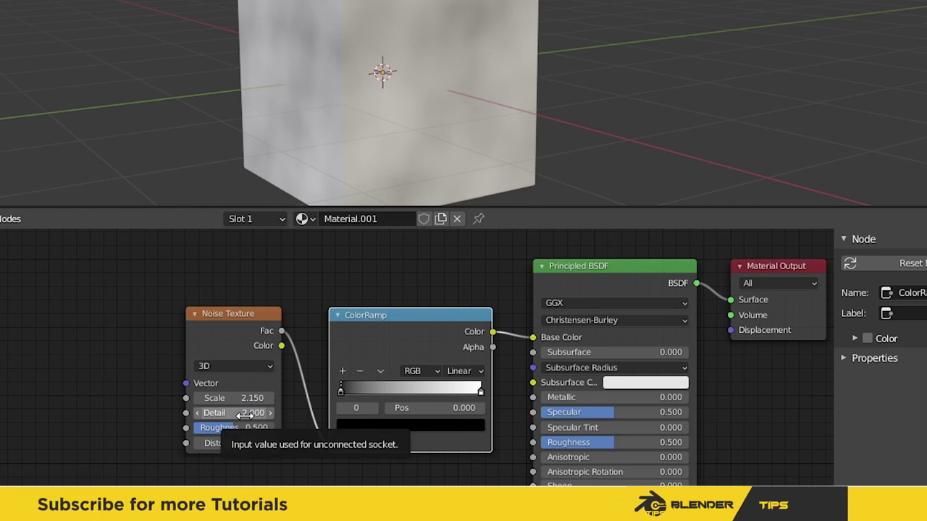
{"action": "left_click", "coordinate": [246, 414]}
{"action": "type", "text": "16"}
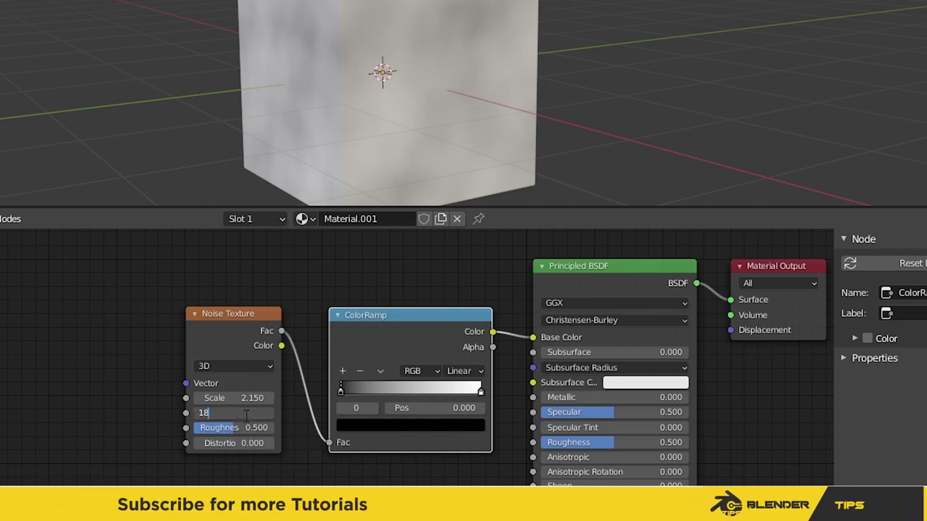
{"action": "key", "text": "Return"}
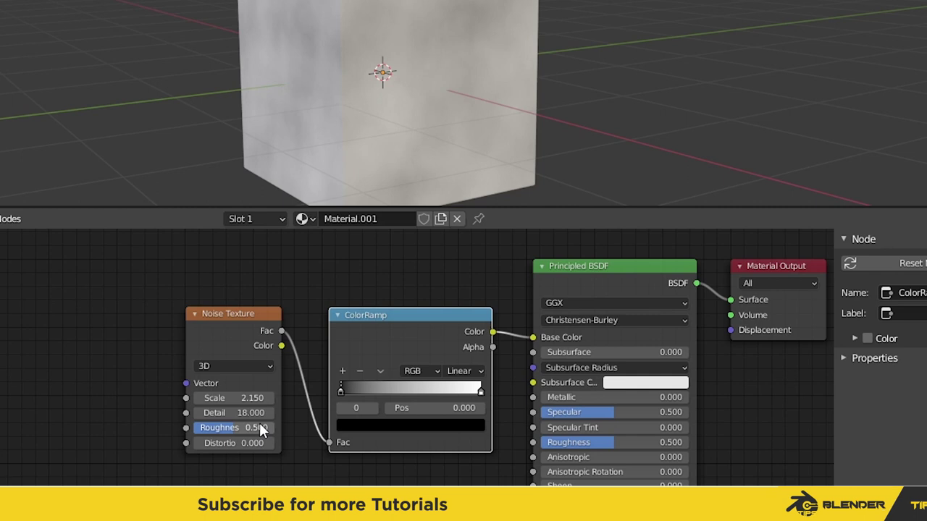
{"action": "left_click", "coordinate": [258, 427]}
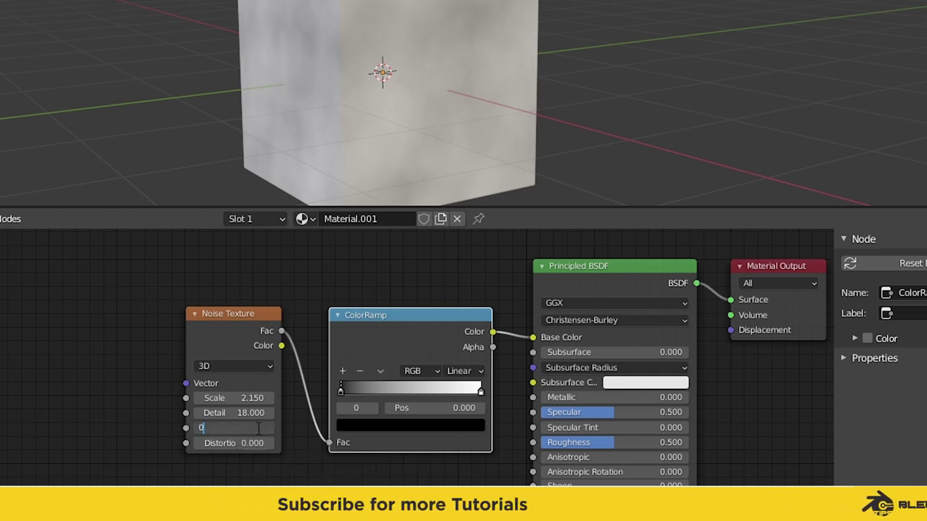
{"action": "type", "text": ".8"}
{"action": "key", "text": "Return"}
{"action": "left_click", "coordinate": [259, 443]}
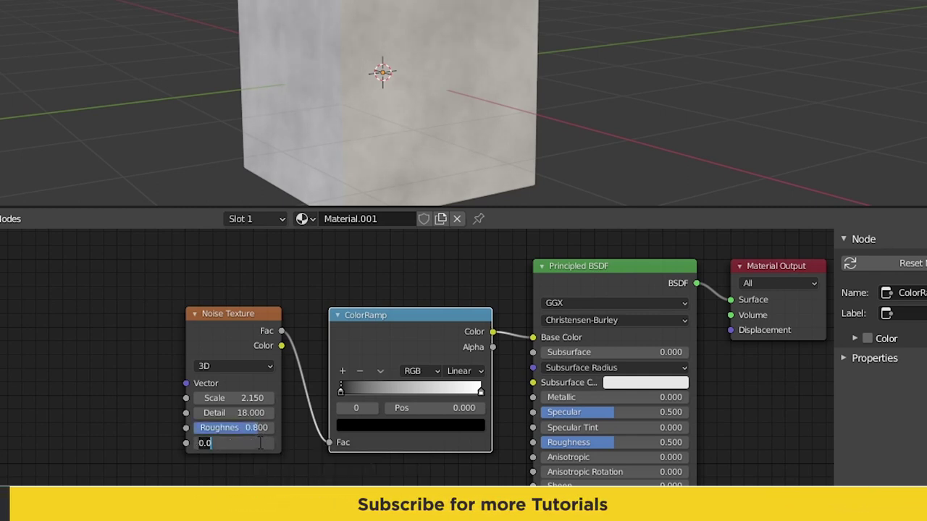
{"action": "type", "text": "0.8"}
{"action": "key", "text": "Return"}
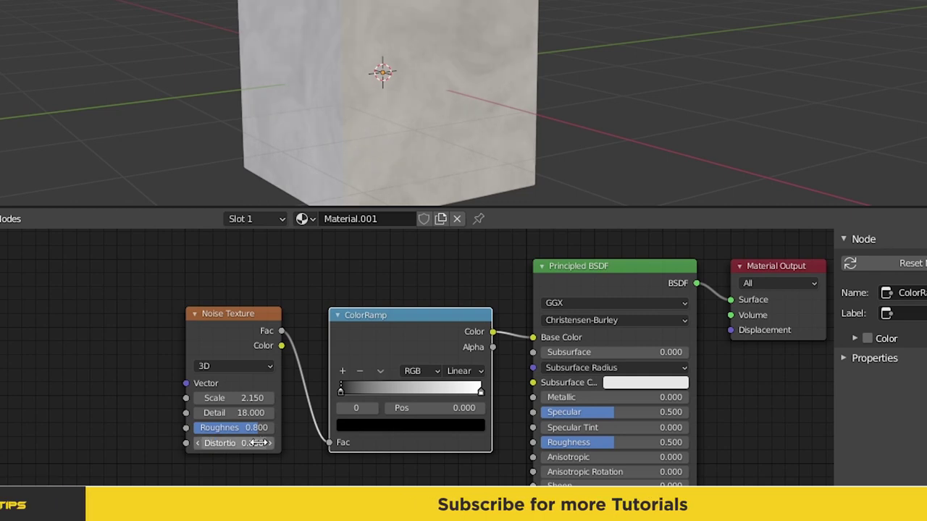
Step: Reposition the ColorRamp stops to about 0.314 and 0.75
{"action": "scroll", "coordinate": [294, 483], "scroll_direction": "up", "scroll_amount": 2}
{"action": "mouse_move", "coordinate": [366, 364]}
{"action": "left_mouse_down"}
{"action": "mouse_move", "coordinate": [537, 365]}
{"action": "mouse_move", "coordinate": [422, 363]}
{"action": "left_mouse_up"}
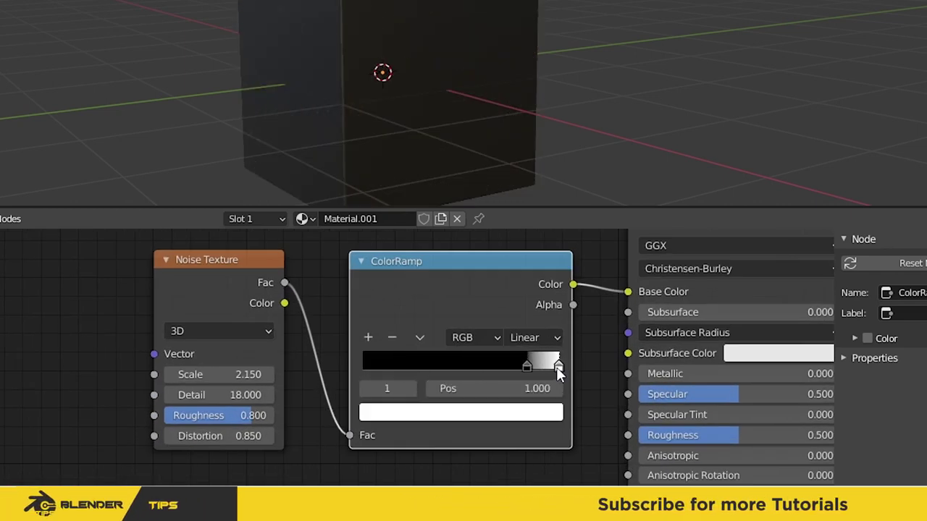
{"action": "left_click_drag", "start_coordinate": [526, 364], "coordinate": [505, 366]}
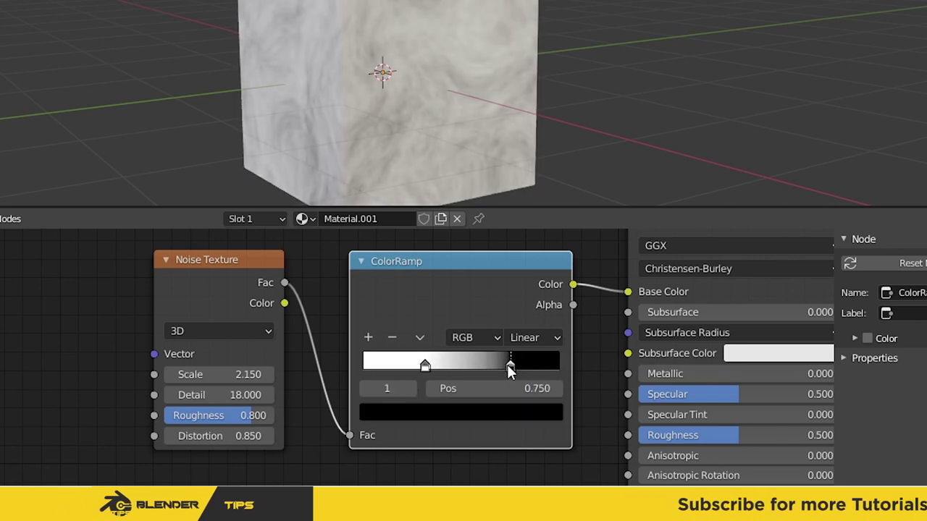
Step: Set the light ColorRamp stop's color to hex D37348 orange
{"action": "left_click", "coordinate": [427, 365]}
{"action": "left_click", "coordinate": [439, 413]}
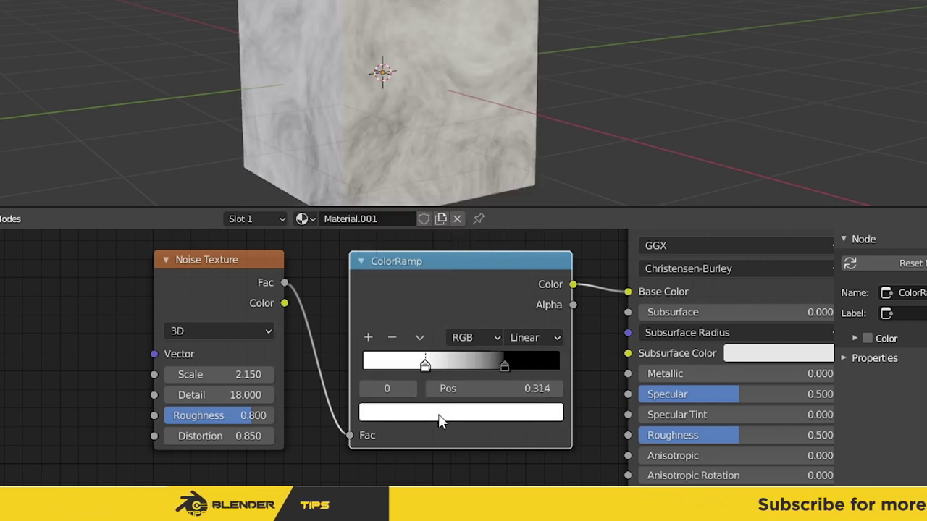
{"action": "left_click", "coordinate": [502, 299]}
{"action": "left_click", "coordinate": [450, 327]}
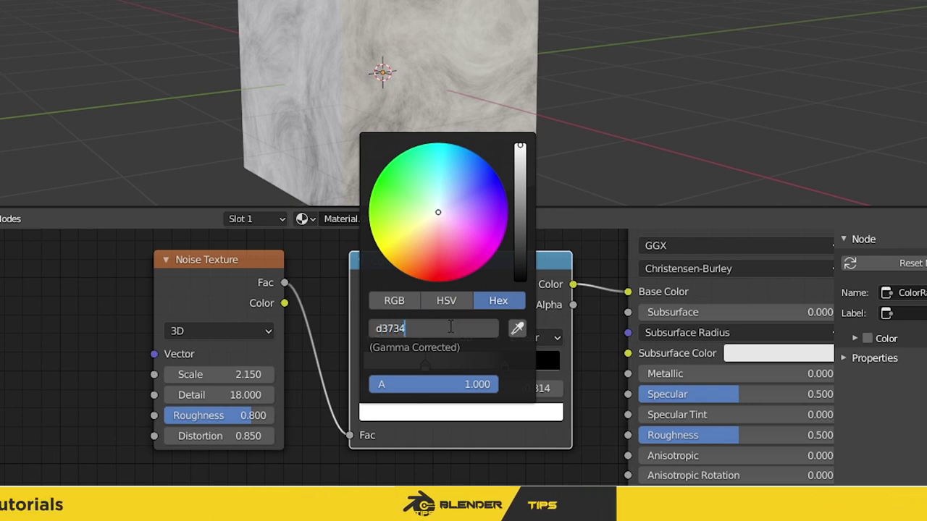
{"action": "type", "text": "8"}
{"action": "key", "text": "Return"}
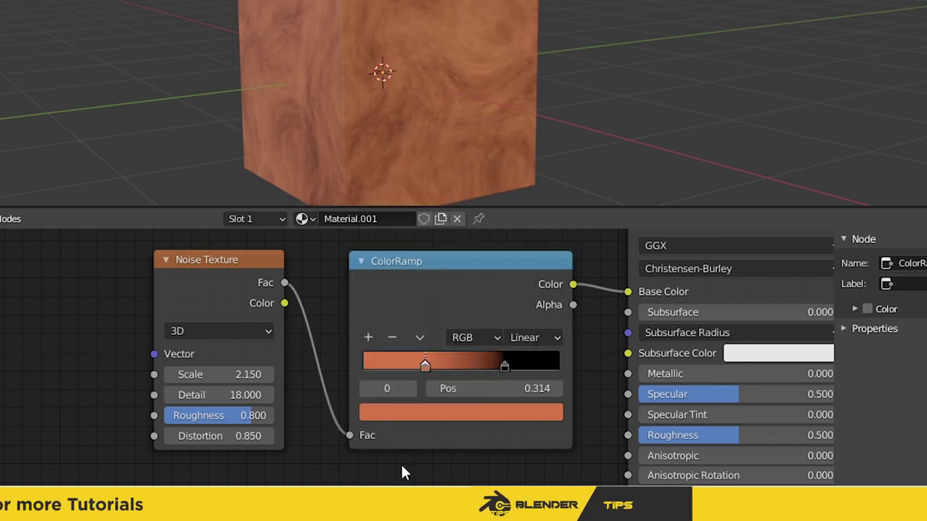
{"action": "scroll", "coordinate": [299, 458], "scroll_direction": "down", "scroll_amount": 2}
{"action": "middle_click_drag", "start_coordinate": [299, 458], "coordinate": [332, 468]}
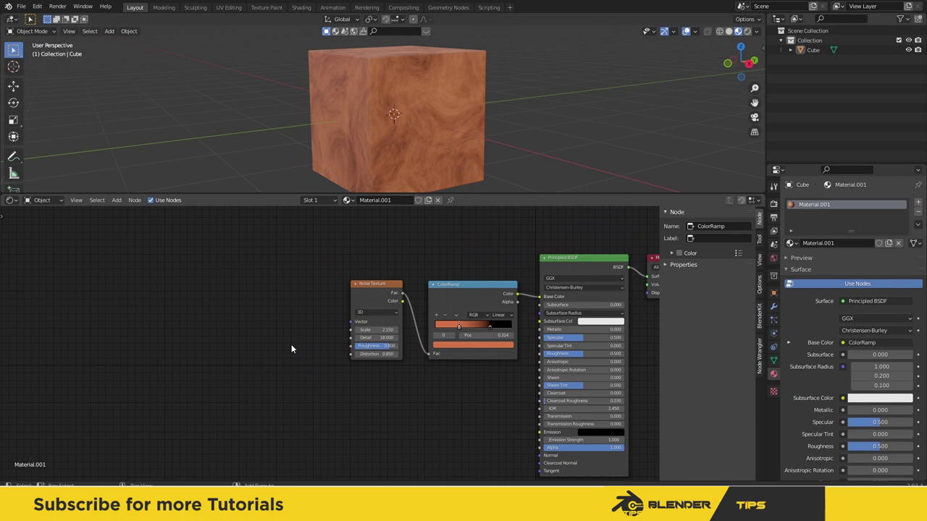
Step: Add a Musgrave Texture feeding the Noise Vector and set its Scale to 0.4
{"action": "key", "text": "shift+a"}
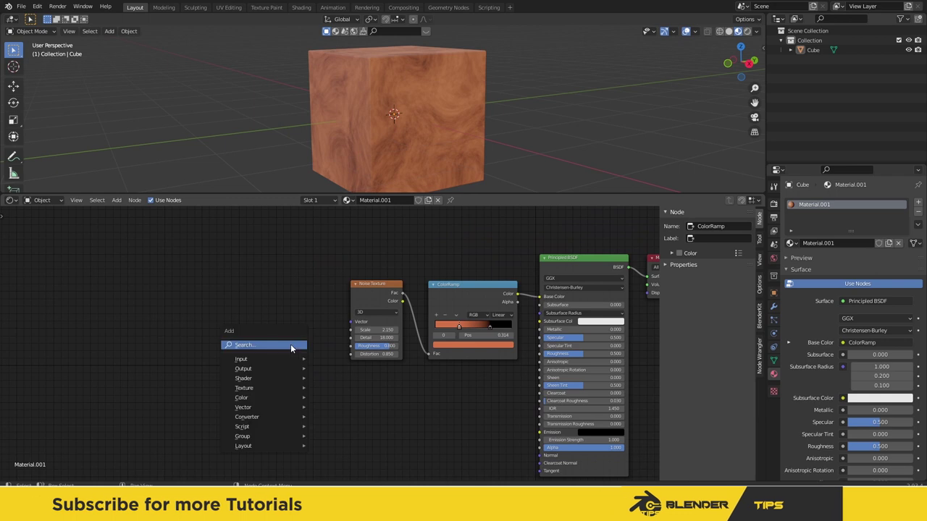
{"action": "left_click", "coordinate": [290, 345]}
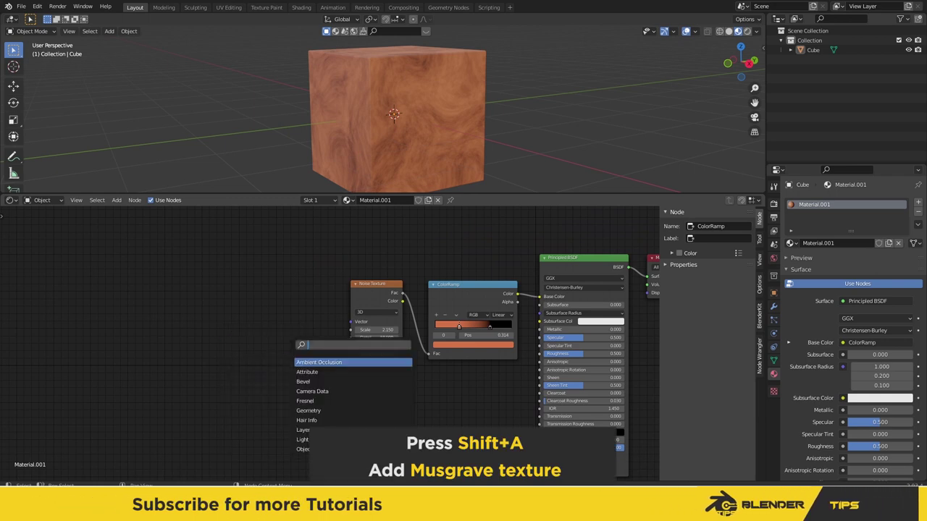
{"action": "type", "text": "mu"}
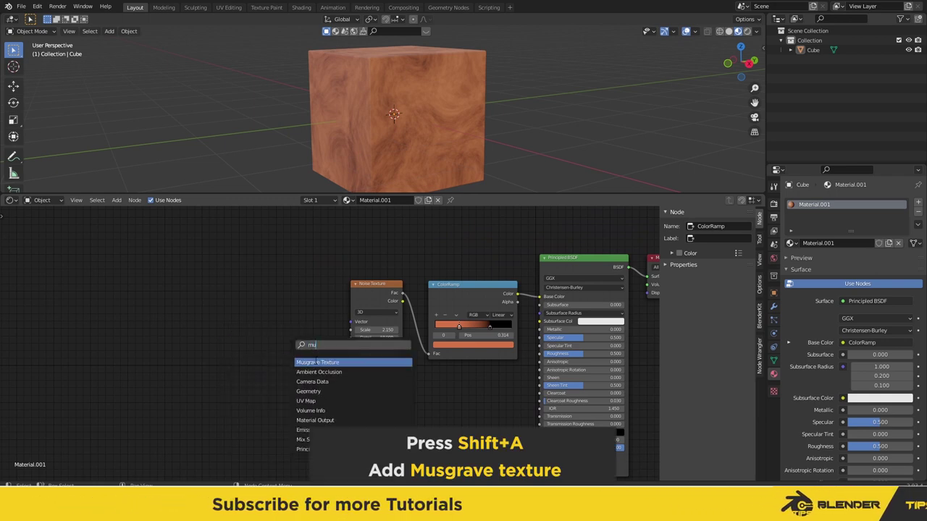
{"action": "left_click", "coordinate": [317, 362]}
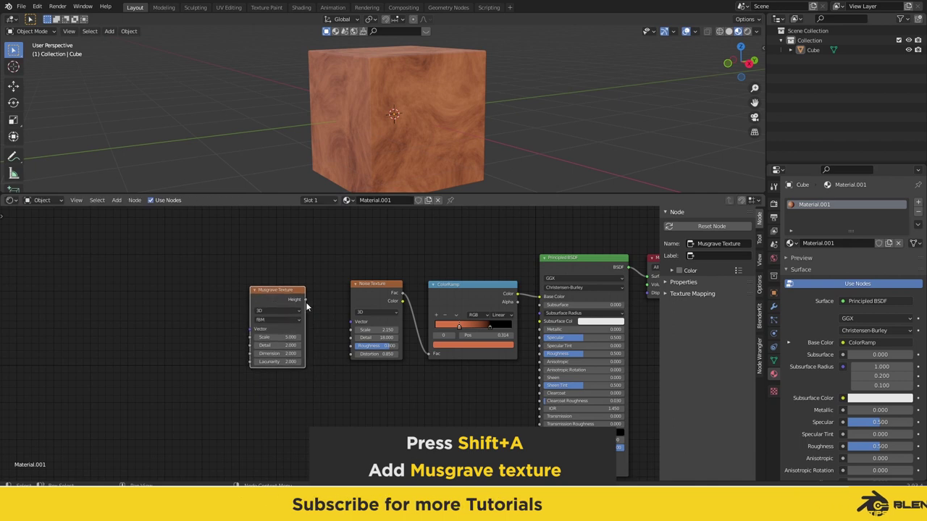
{"action": "scroll", "coordinate": [303, 322], "scroll_direction": "up", "scroll_amount": 2}
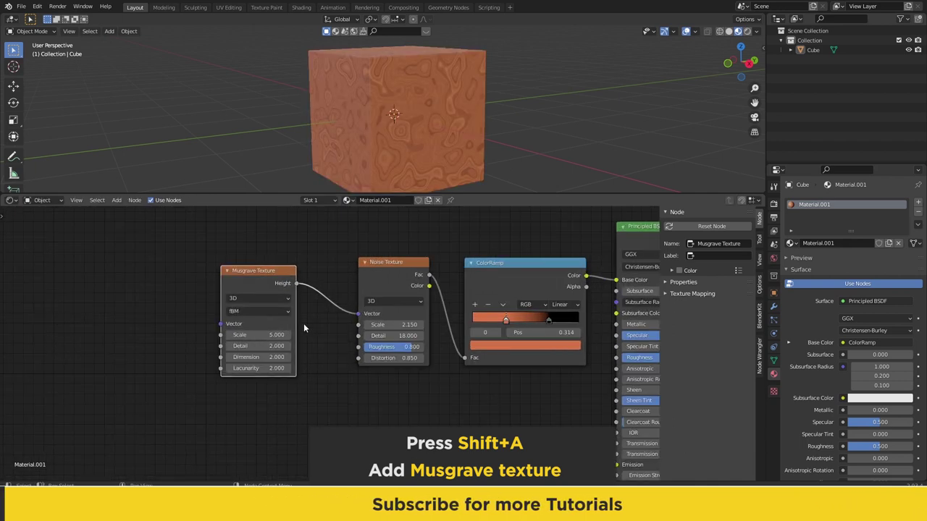
{"action": "left_click", "coordinate": [268, 333]}
{"action": "type", "text": ".4"}
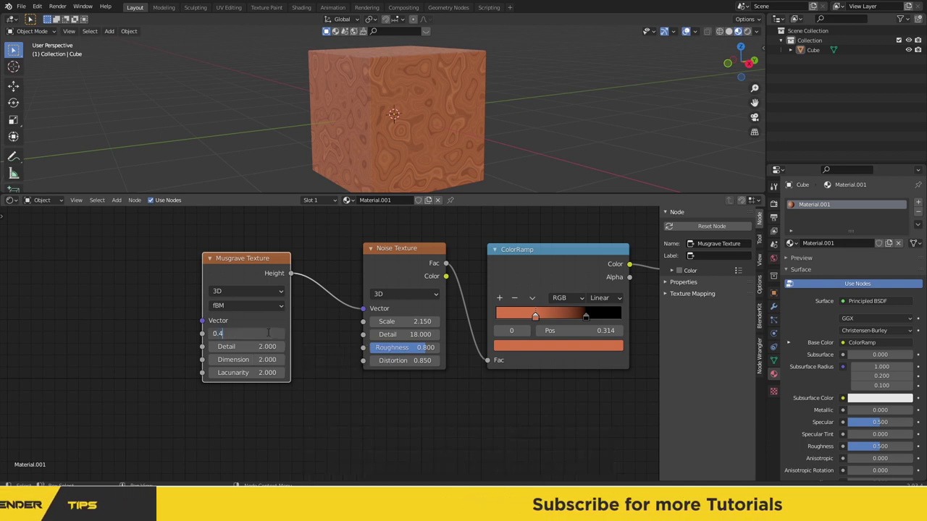
{"action": "key", "text": "Return"}
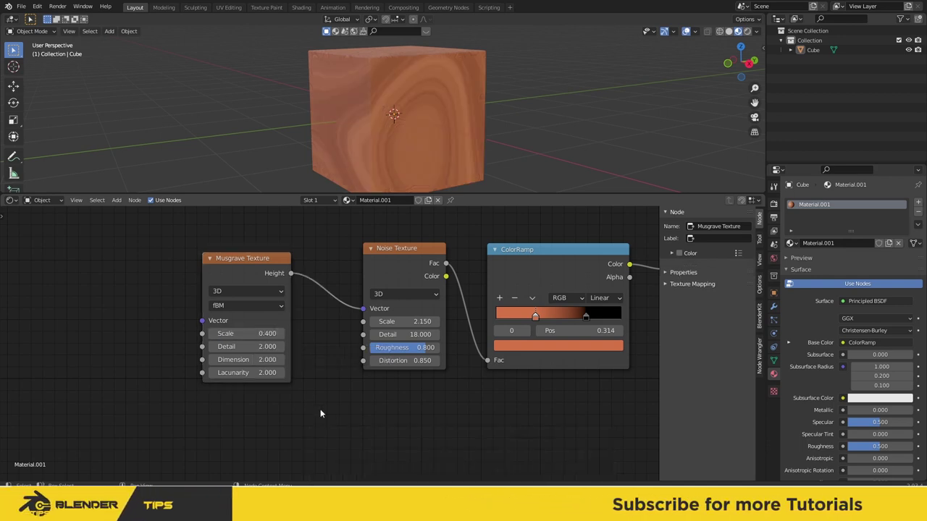
{"action": "scroll", "coordinate": [310, 346], "scroll_direction": "down", "scroll_amount": 1}
{"action": "middle_click_drag", "start_coordinate": [310, 346], "coordinate": [381, 346]}
Step: Add Texture Coordinate and Mapping nodes to the Musgrave via Ctrl+T, Mapping Scale X 0.4, Y 2
{"action": "left_click", "coordinate": [304, 273]}
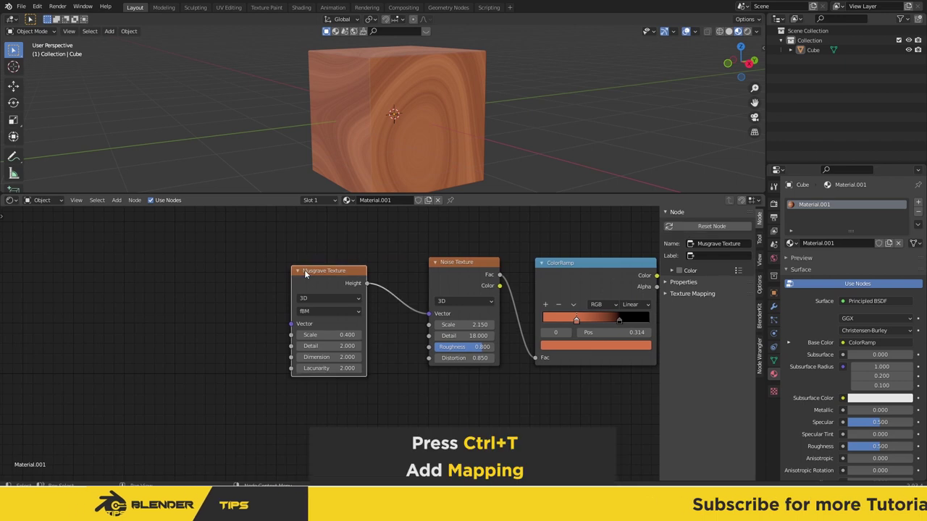
{"action": "key", "text": "ctrl+t"}
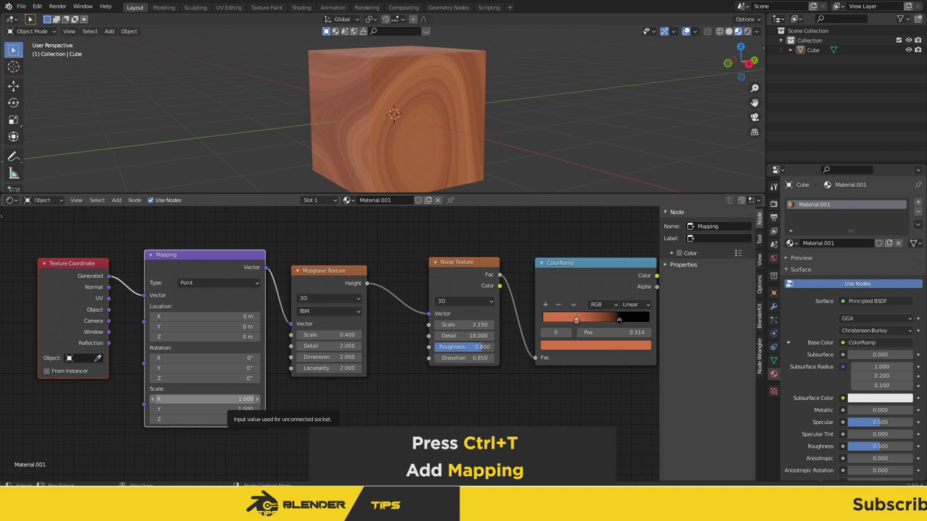
{"action": "left_click", "coordinate": [243, 398]}
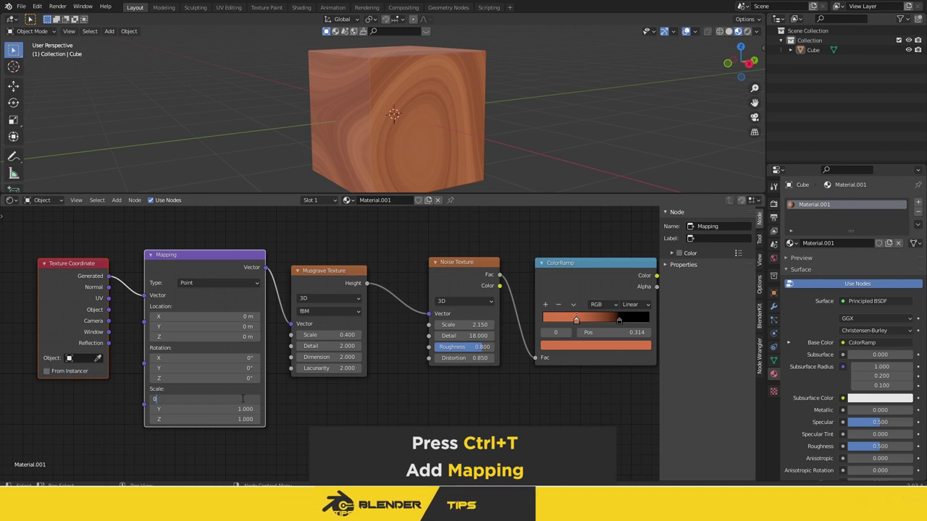
{"action": "left_click", "coordinate": [246, 411]}
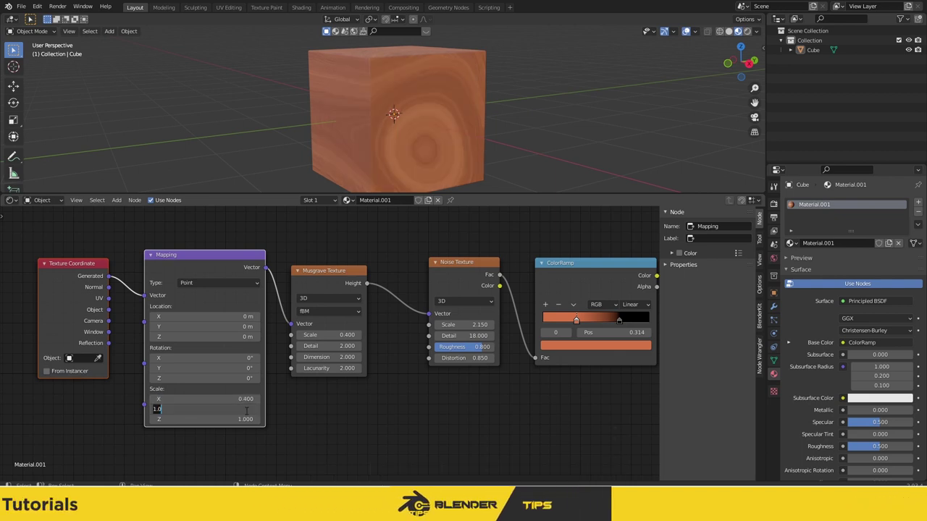
{"action": "type", "text": "2"}
{"action": "key", "text": "Return"}
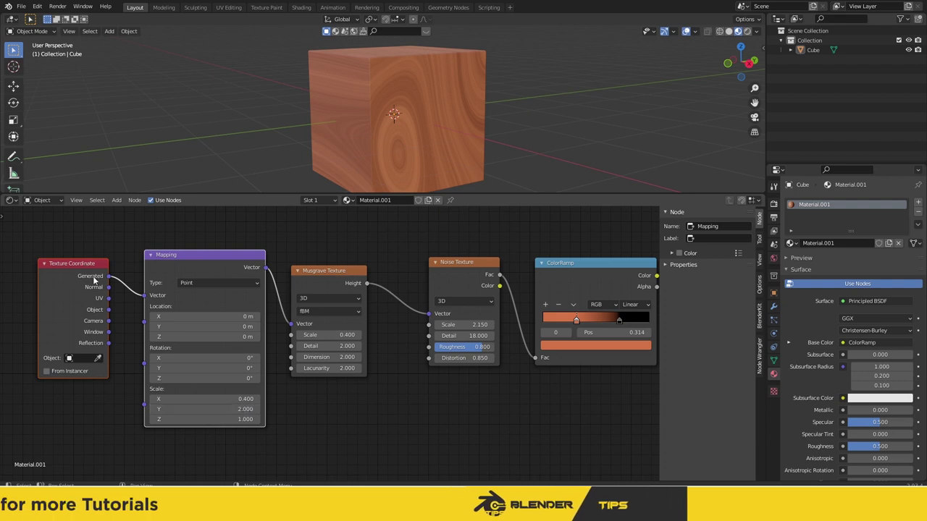
Step: Drive the Mapping from Object coordinates and enlarge the 3D viewport around the cube
{"action": "left_click_drag", "start_coordinate": [108, 309], "coordinate": [145, 295]}
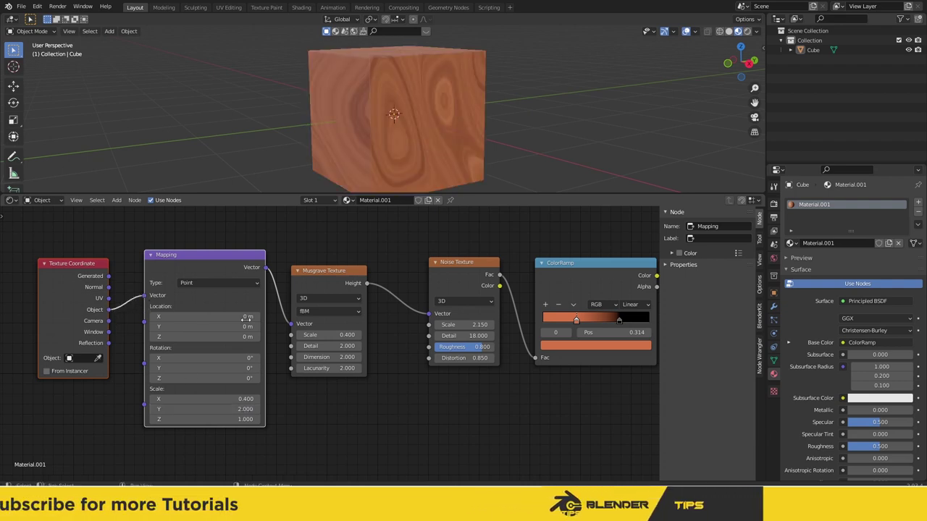
{"action": "mouse_move", "coordinate": [397, 167]}
{"action": "middle_mouse_down"}
{"action": "mouse_move", "coordinate": [384, 136]}
{"action": "mouse_move", "coordinate": [376, 147]}
{"action": "mouse_move", "coordinate": [393, 149]}
{"action": "middle_mouse_up"}
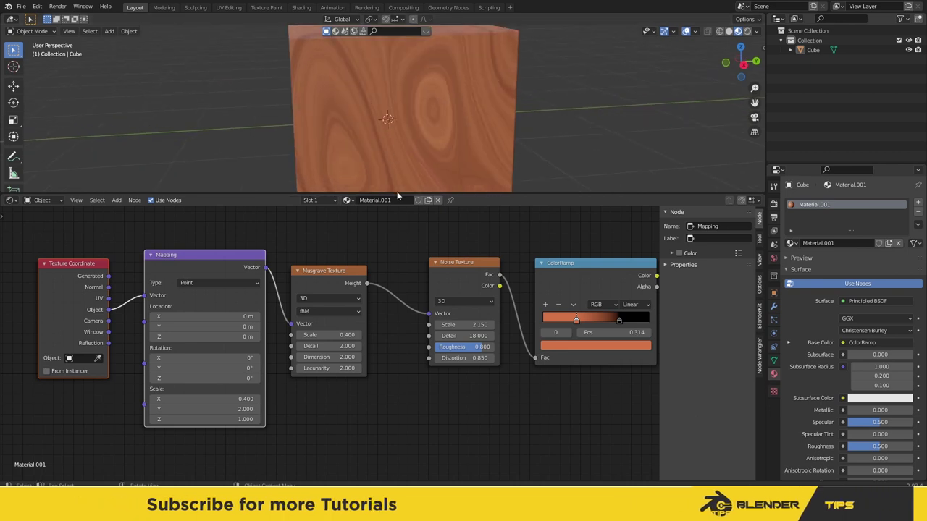
{"action": "left_click_drag", "start_coordinate": [397, 194], "coordinate": [398, 251]}
{"action": "middle_click_drag", "start_coordinate": [399, 231], "coordinate": [410, 174]}
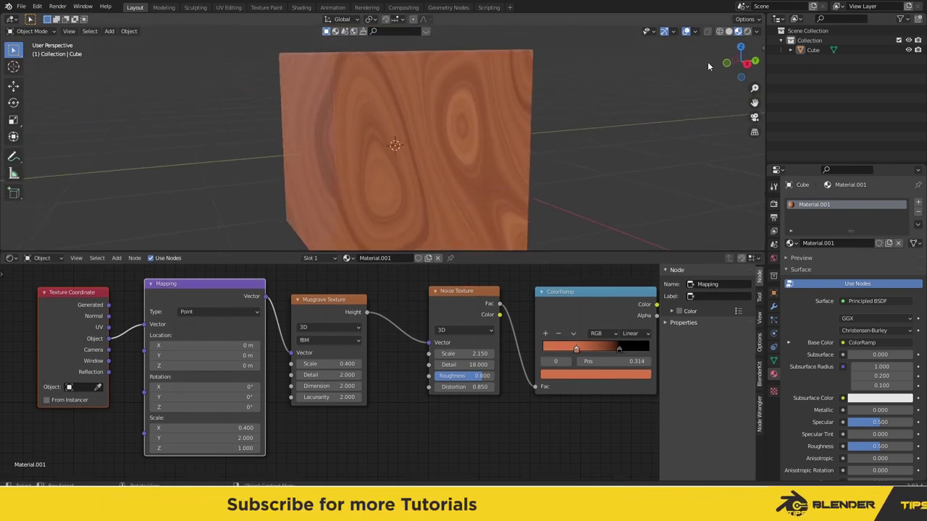
{"action": "mouse_move", "coordinate": [688, 81]}
{"action": "middle_mouse_down"}
{"action": "mouse_move", "coordinate": [504, 146]}
{"action": "mouse_move", "coordinate": [487, 116]}
{"action": "middle_mouse_up"}
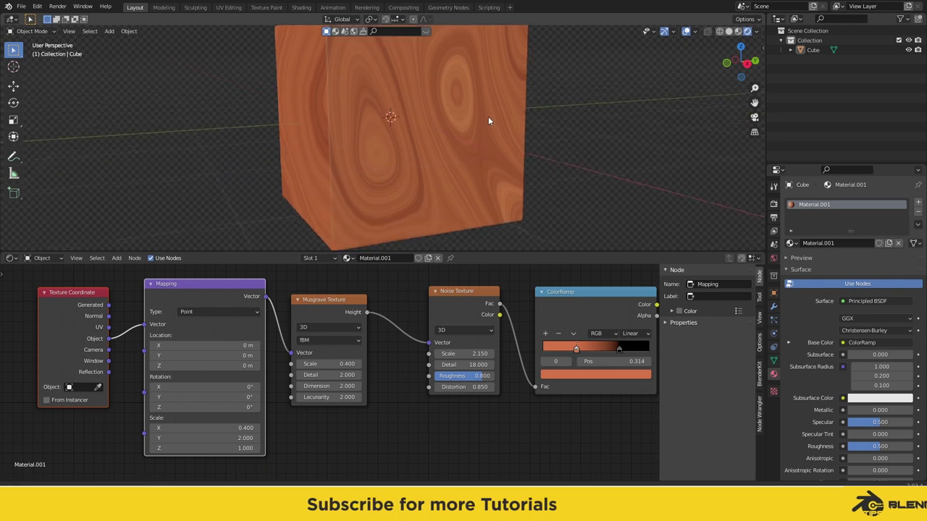
Step: Zoom, resize and pan the node editor to frame the node chain
{"action": "scroll", "coordinate": [419, 378], "scroll_direction": "down", "scroll_amount": 2}
{"action": "scroll", "coordinate": [419, 378], "scroll_direction": "down", "scroll_amount": 2}
{"action": "scroll", "coordinate": [394, 326], "scroll_direction": "up", "scroll_amount": 1}
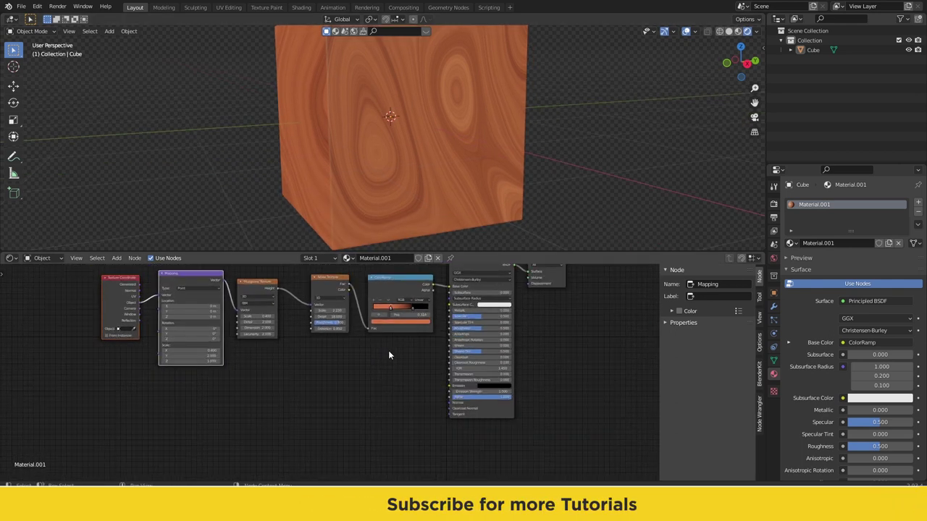
{"action": "scroll", "coordinate": [388, 353], "scroll_direction": "down", "scroll_amount": 1}
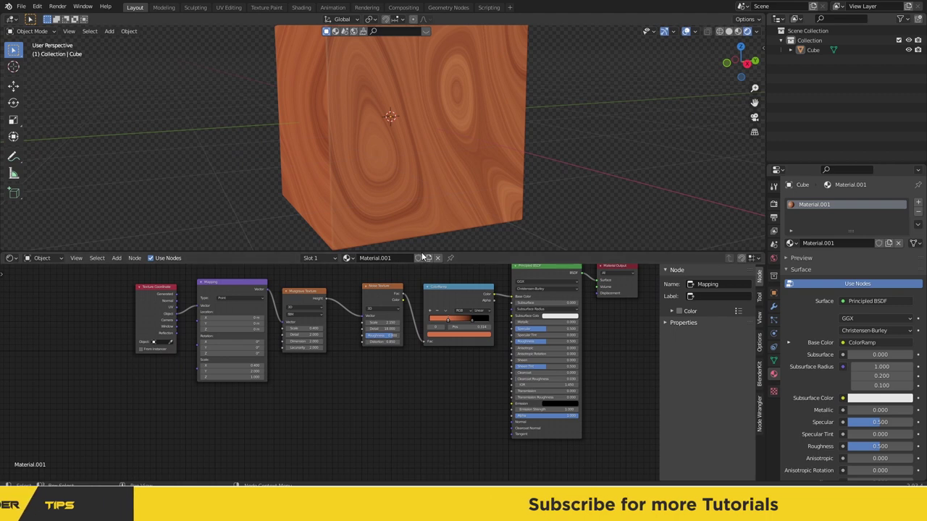
{"action": "left_click_drag", "start_coordinate": [423, 254], "coordinate": [423, 188]}
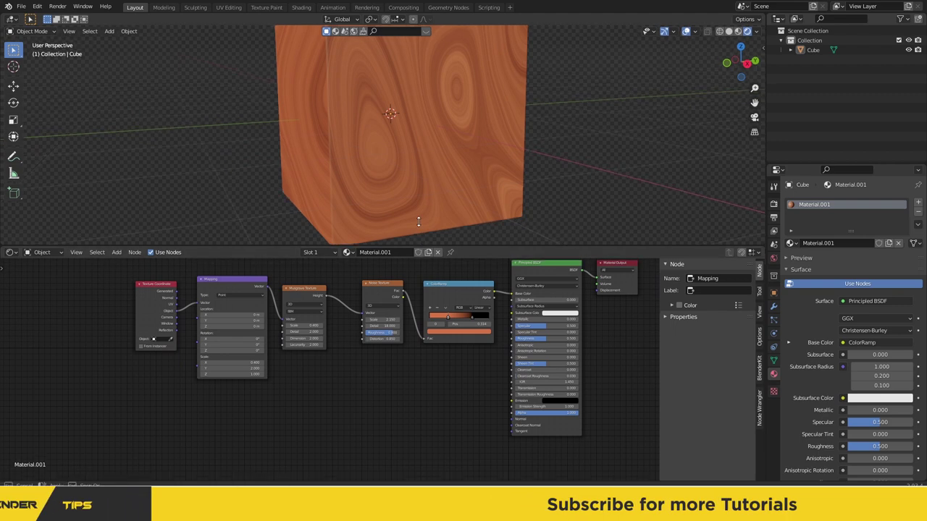
{"action": "scroll", "coordinate": [417, 311], "scroll_direction": "up", "scroll_amount": 1}
{"action": "middle_click_drag", "start_coordinate": [417, 320], "coordinate": [377, 316]}
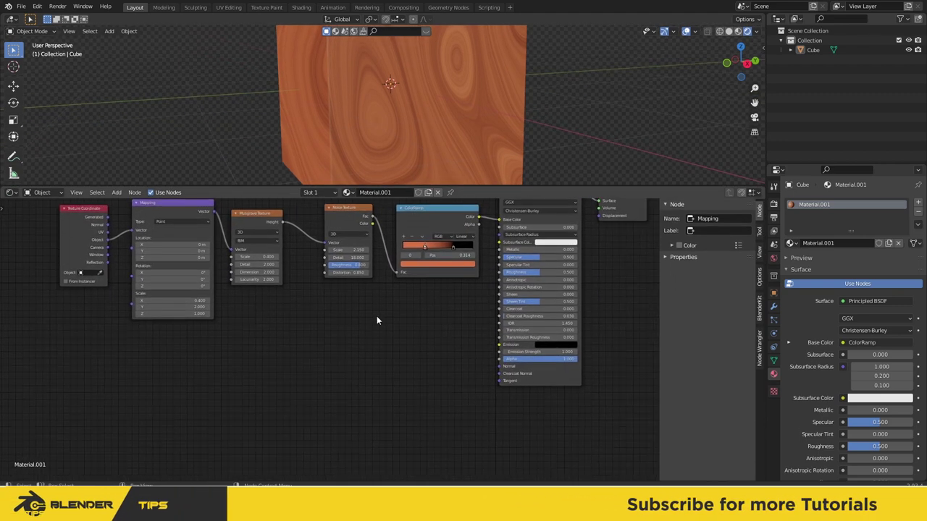
Step: Add a second ColorRamp linked to the Principled BSDF Roughness
{"action": "key", "text": "shift+a"}
{"action": "left_click", "coordinate": [374, 324]}
{"action": "type", "text": "c"}
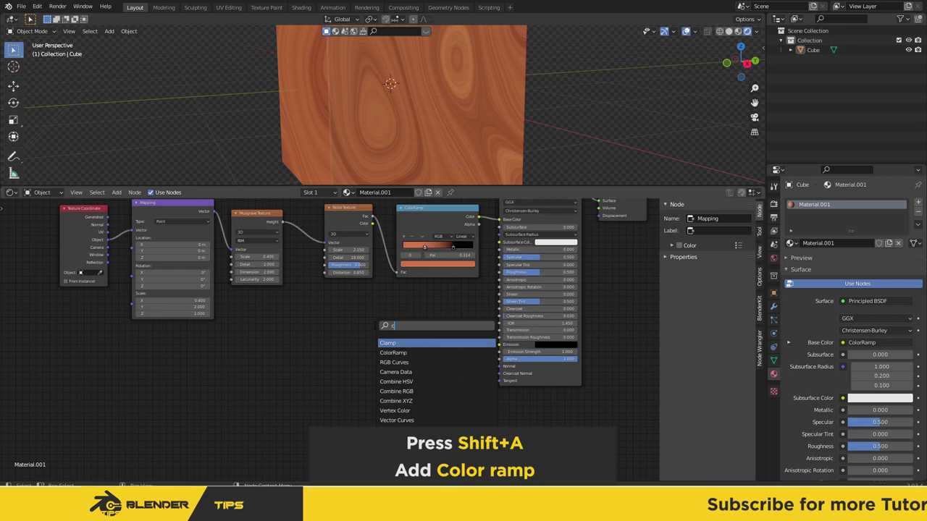
{"action": "type", "text": "olor"}
{"action": "key", "text": "Return"}
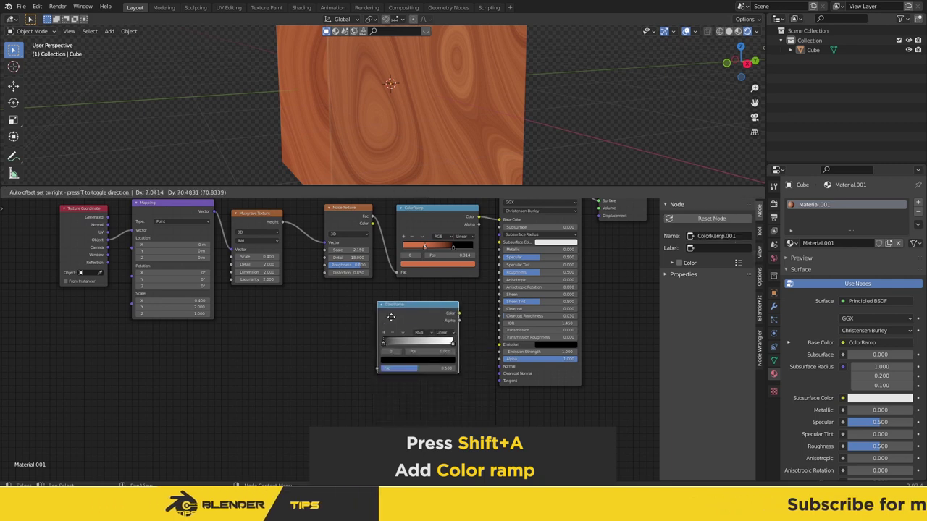
{"action": "left_click", "coordinate": [407, 334]}
{"action": "scroll", "coordinate": [407, 334], "scroll_direction": "up", "scroll_amount": 2}
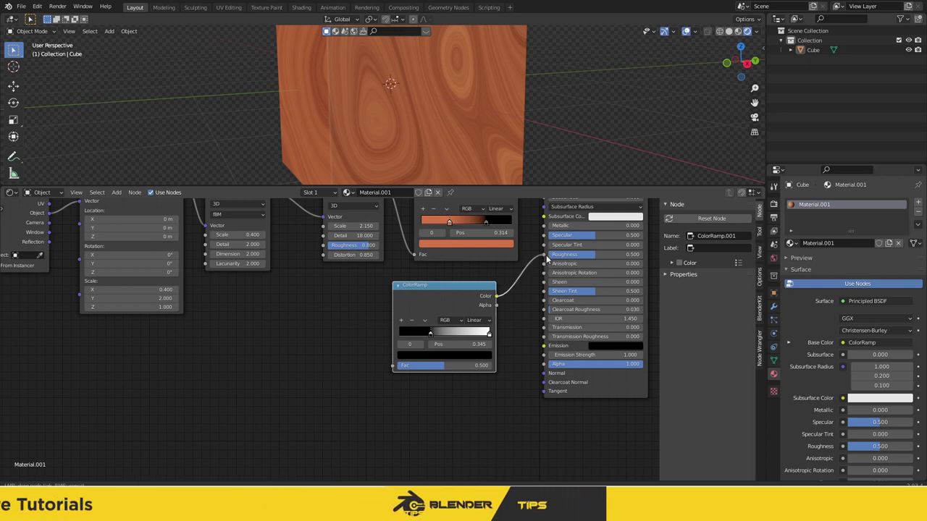
{"action": "left_click_drag", "start_coordinate": [548, 255], "coordinate": [544, 254]}
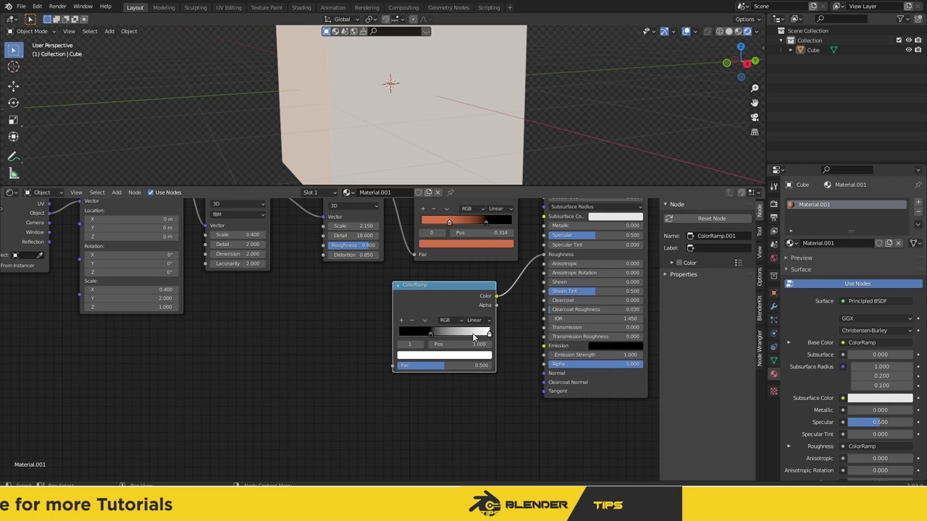
Step: Move the second ColorRamp's white stop to 0.682
{"action": "left_click_drag", "start_coordinate": [488, 337], "coordinate": [459, 339]}
{"action": "scroll", "coordinate": [300, 364], "scroll_direction": "down", "scroll_amount": 2}
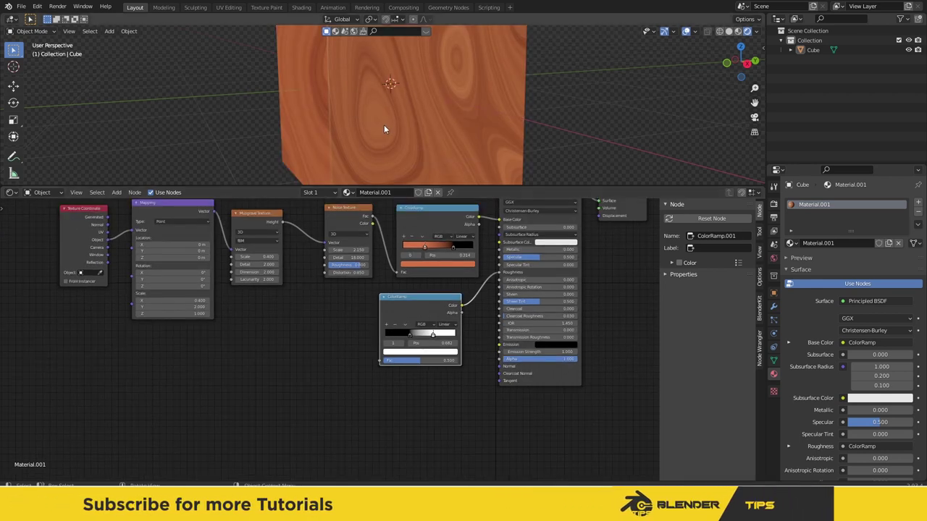
{"action": "scroll", "coordinate": [383, 124], "scroll_direction": "down", "scroll_amount": 3}
{"action": "scroll", "coordinate": [393, 128], "scroll_direction": "up", "scroll_amount": 2}
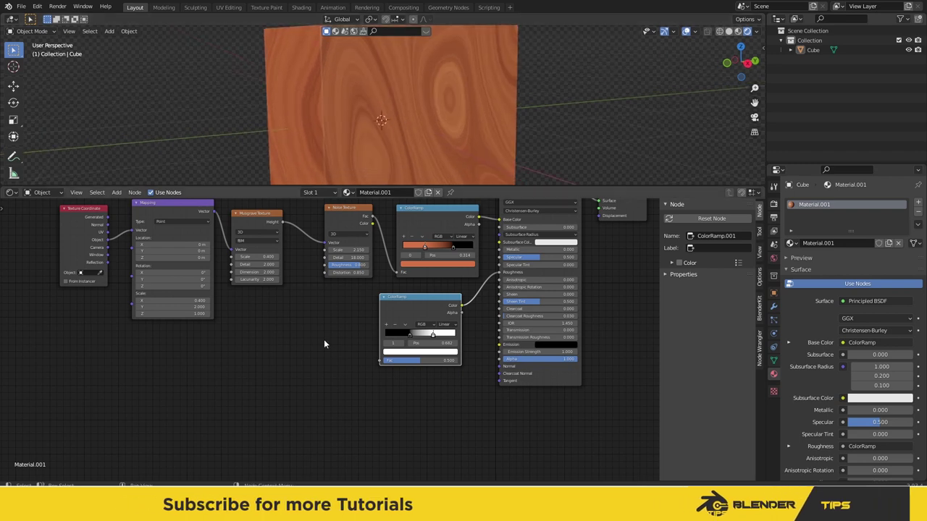
{"action": "scroll", "coordinate": [326, 344], "scroll_direction": "down", "scroll_amount": 1, "text": "shift"}
Step: Add a Bump node below the ColorRamp and tidy the nearby nodes
{"action": "key", "text": "shift+a"}
{"action": "left_click", "coordinate": [330, 349]}
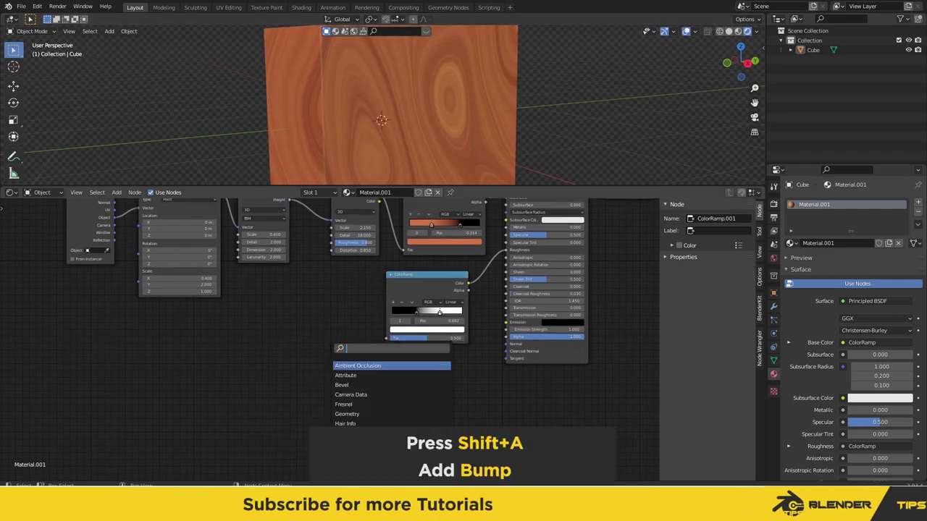
{"action": "type", "text": "bum"}
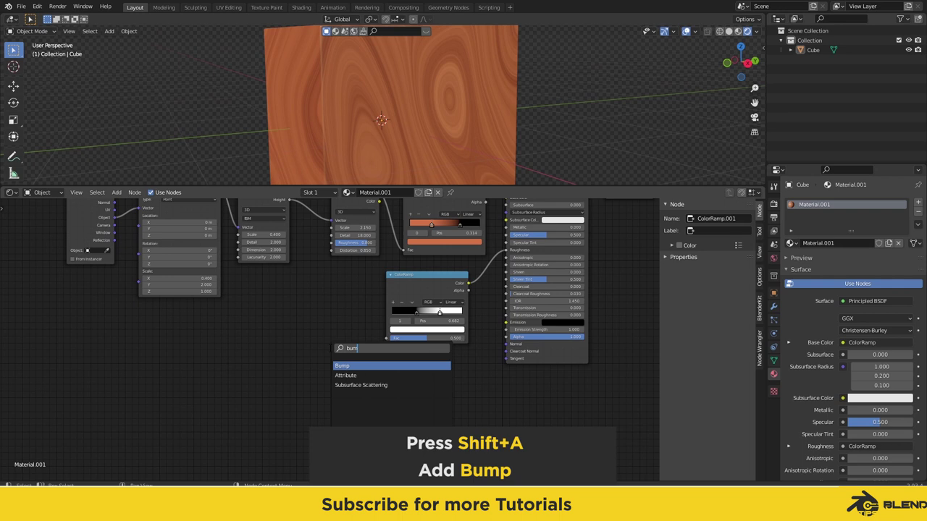
{"action": "left_click", "coordinate": [360, 366]}
{"action": "left_click", "coordinate": [366, 373]}
{"action": "scroll", "coordinate": [343, 332], "scroll_direction": "down", "scroll_amount": 2}
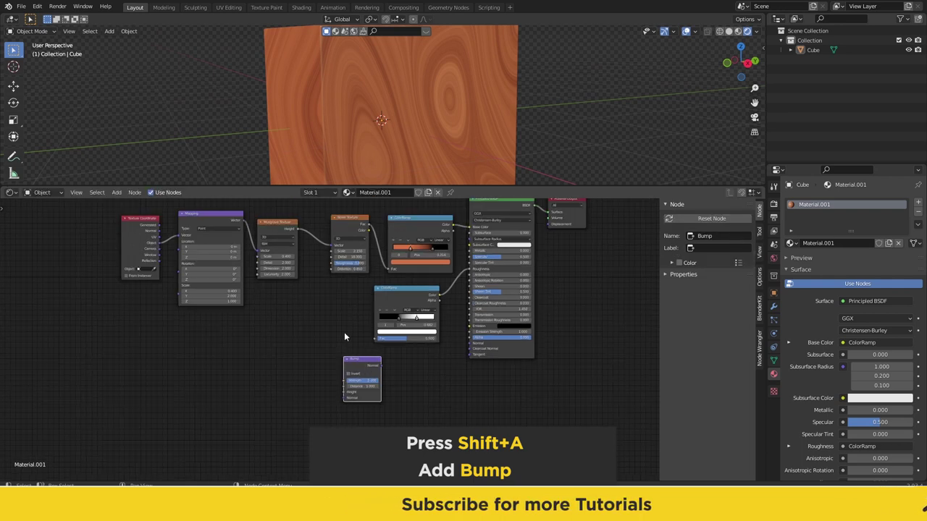
{"action": "left_click_drag", "start_coordinate": [355, 231], "coordinate": [329, 230]}
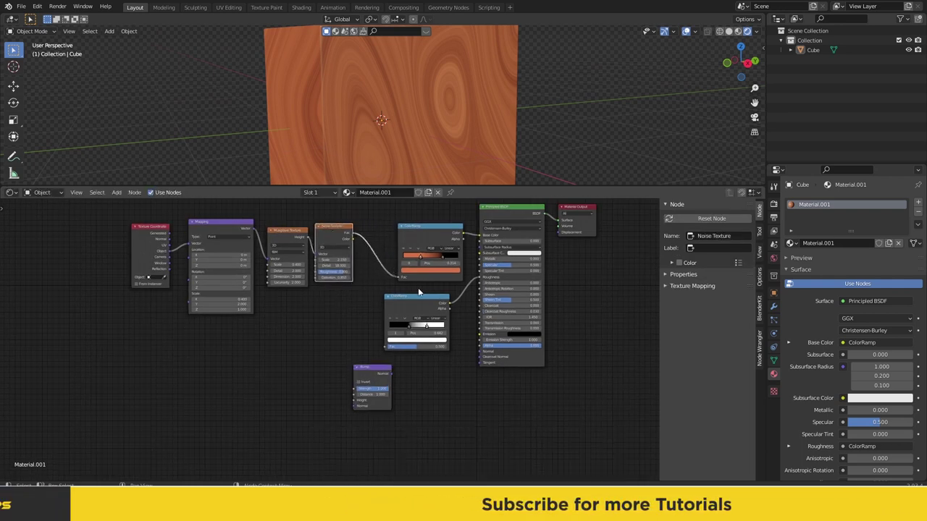
{"action": "left_click_drag", "start_coordinate": [418, 296], "coordinate": [424, 293]}
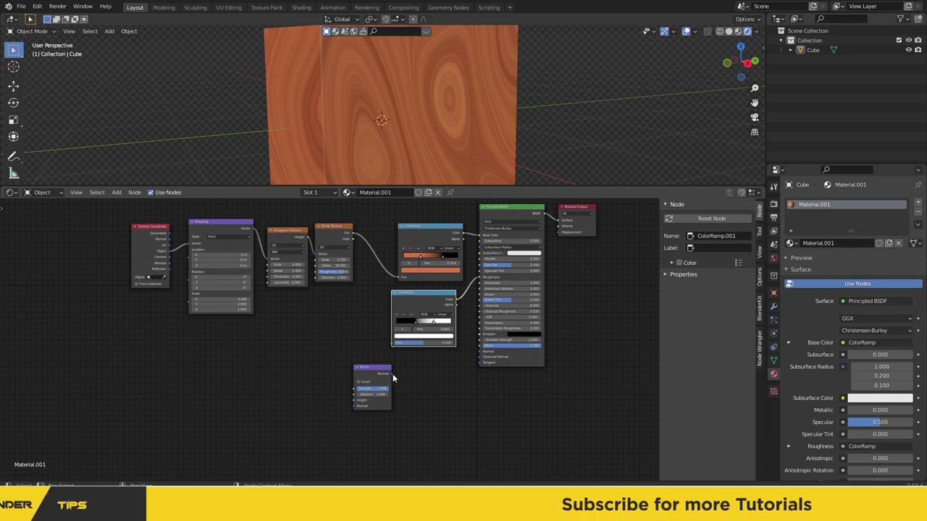
Step: Wire Bump Normal into the shader Normal and Noise Fac into Bump Height
{"action": "left_click_drag", "start_coordinate": [486, 343], "coordinate": [482, 351]}
{"action": "scroll", "coordinate": [384, 387], "scroll_direction": "up", "scroll_amount": 1}
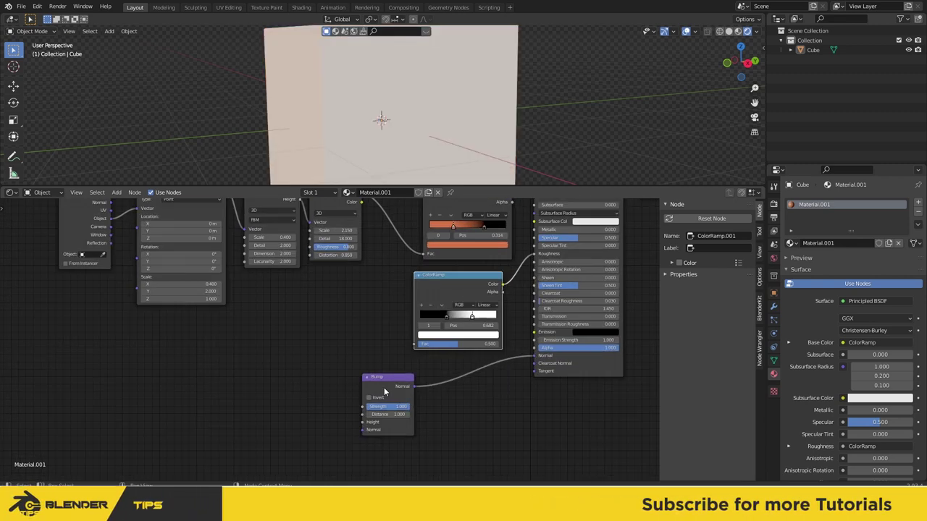
{"action": "scroll", "coordinate": [384, 387], "scroll_direction": "up", "scroll_amount": 1}
{"action": "scroll", "coordinate": [375, 349], "scroll_direction": "down", "scroll_amount": 1}
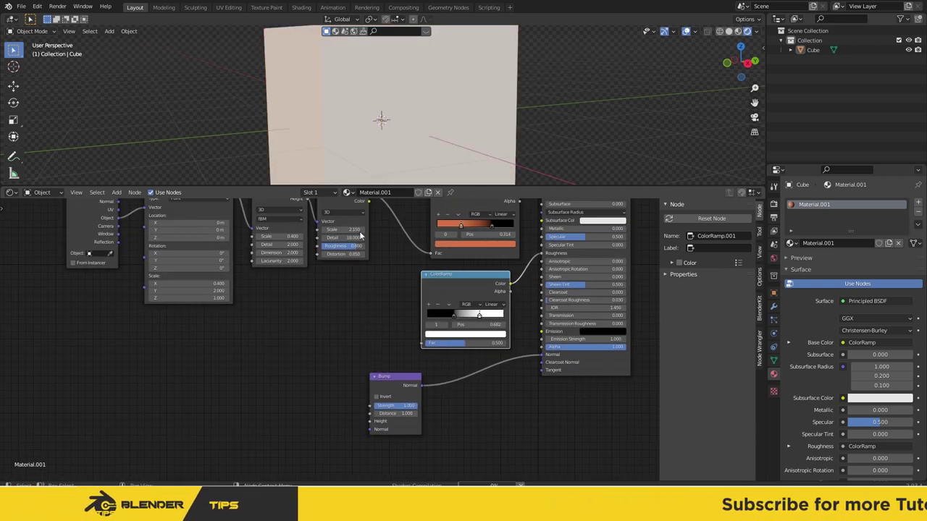
{"action": "middle_click_drag", "start_coordinate": [378, 250], "coordinate": [388, 271]}
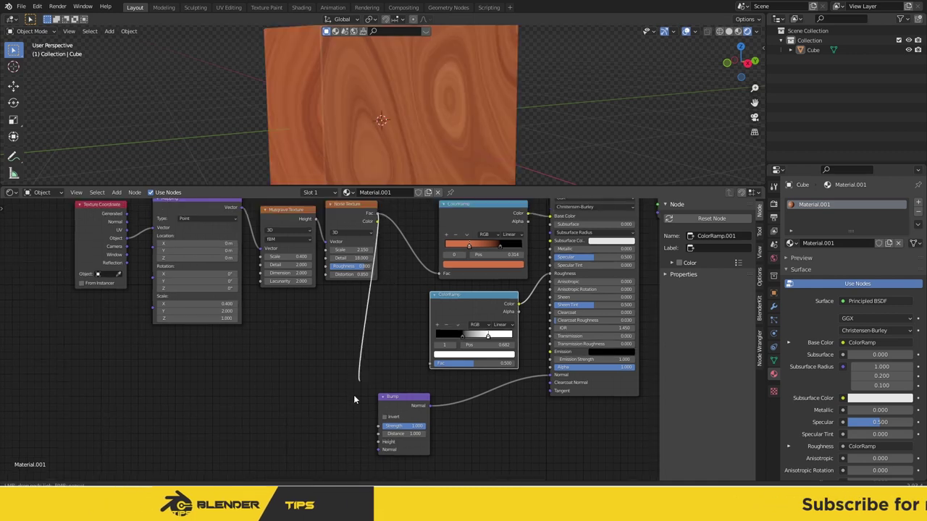
{"action": "left_click_drag", "start_coordinate": [360, 438], "coordinate": [370, 444]}
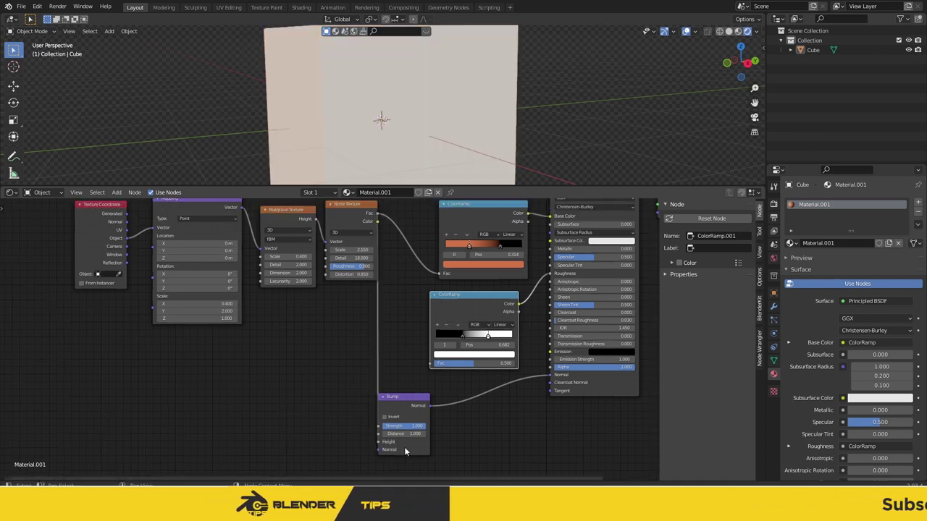
{"action": "left_click_drag", "start_coordinate": [397, 396], "coordinate": [425, 396]}
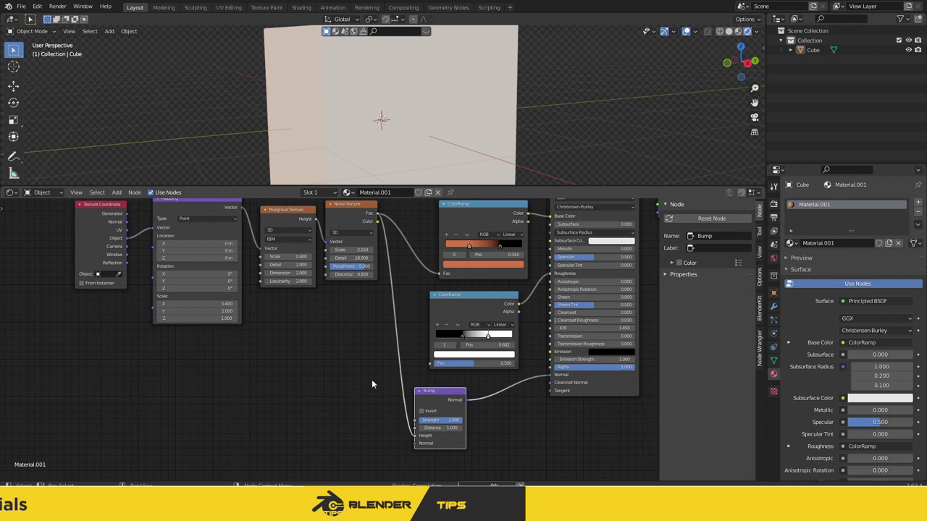
Step: Link the Noise Texture Fac into the roughness ColorRamp's Fac
{"action": "scroll", "coordinate": [369, 376], "scroll_direction": "down", "scroll_amount": 1}
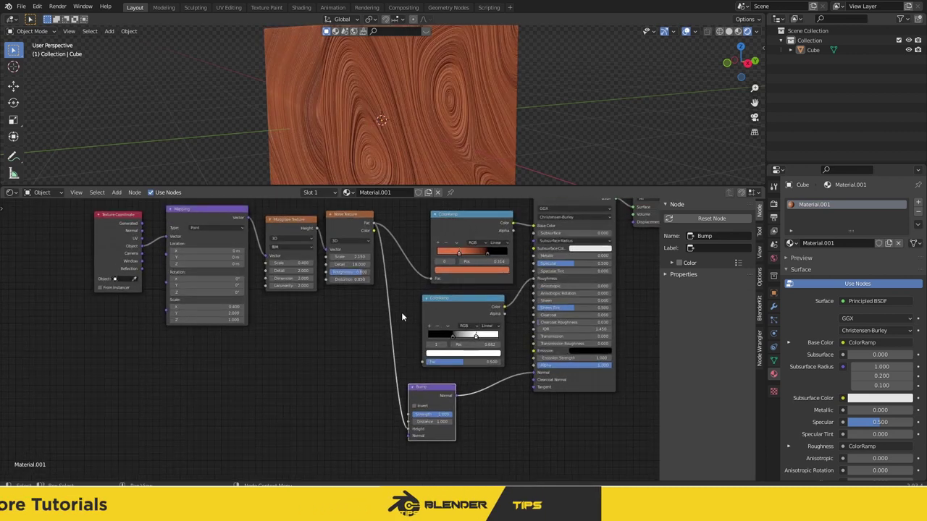
{"action": "scroll", "coordinate": [402, 316], "scroll_direction": "up", "scroll_amount": 1}
{"action": "scroll", "coordinate": [401, 316], "scroll_direction": "down", "scroll_amount": 1, "text": "ctrl"}
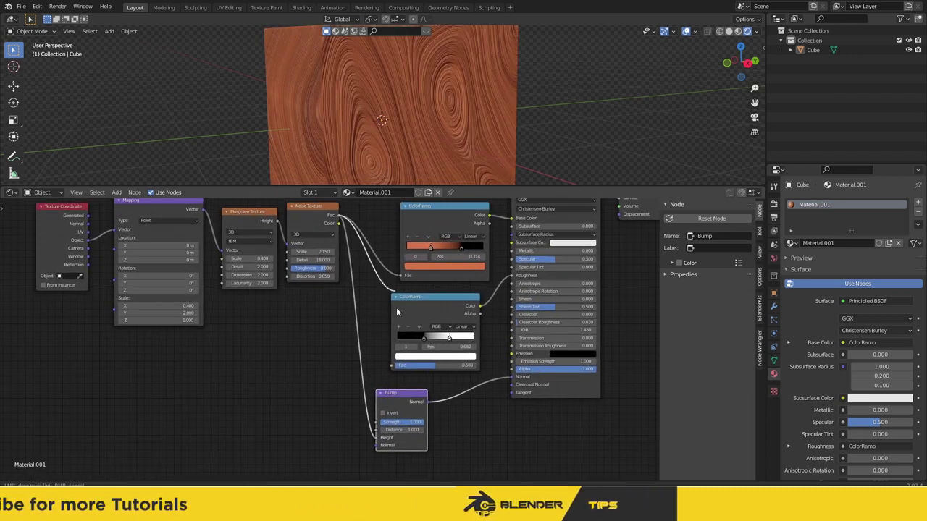
{"action": "left_click_drag", "start_coordinate": [330, 215], "coordinate": [391, 365]}
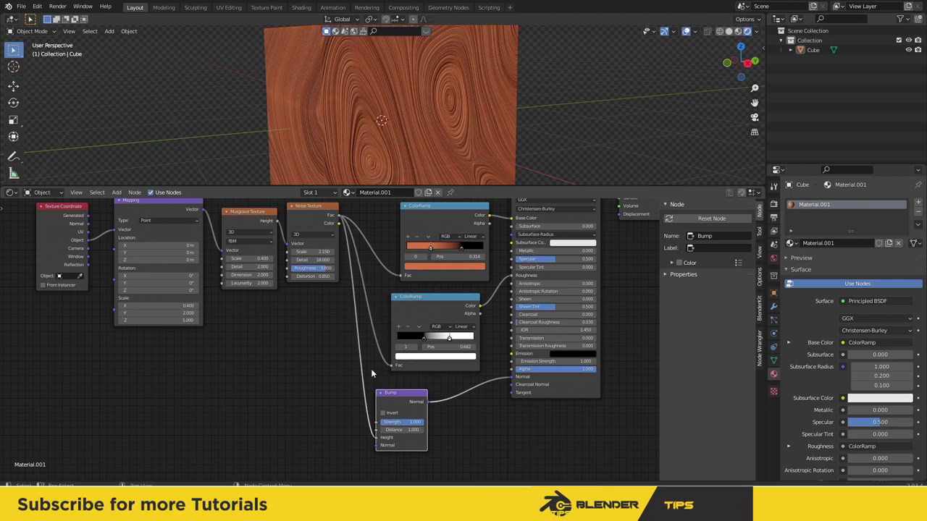
Step: Lower the Bump Strength to 0.183 and orbit to inspect the softer wood relief
{"action": "mouse_move", "coordinate": [394, 126]}
{"action": "middle_mouse_down"}
{"action": "mouse_move", "coordinate": [333, 113]}
{"action": "mouse_move", "coordinate": [390, 120]}
{"action": "mouse_move", "coordinate": [405, 150]}
{"action": "mouse_move", "coordinate": [401, 175]}
{"action": "middle_mouse_up"}
{"action": "left_click_drag", "start_coordinate": [399, 186], "coordinate": [395, 254]}
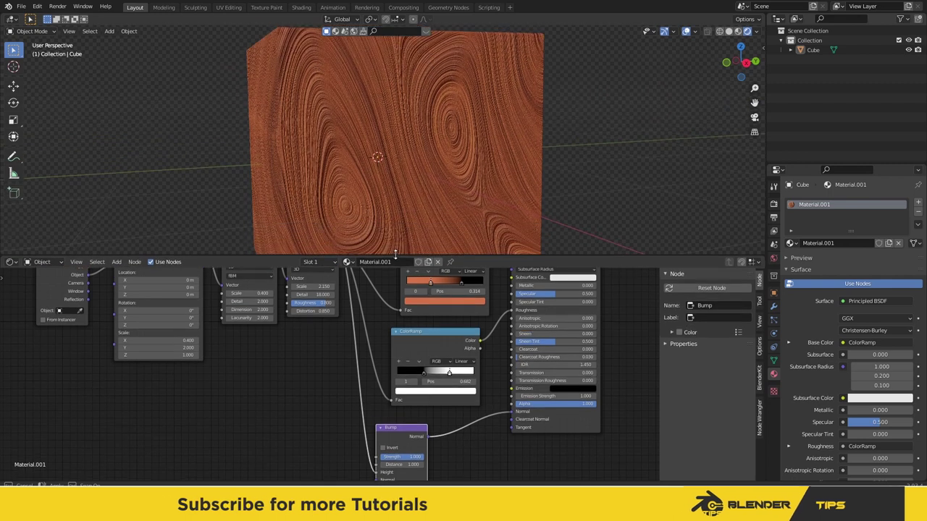
{"action": "mouse_move", "coordinate": [413, 199]}
{"action": "middle_mouse_down"}
{"action": "mouse_move", "coordinate": [445, 199]}
{"action": "mouse_move", "coordinate": [423, 160]}
{"action": "middle_mouse_up"}
{"action": "scroll", "coordinate": [398, 425], "scroll_direction": "up", "scroll_amount": 1}
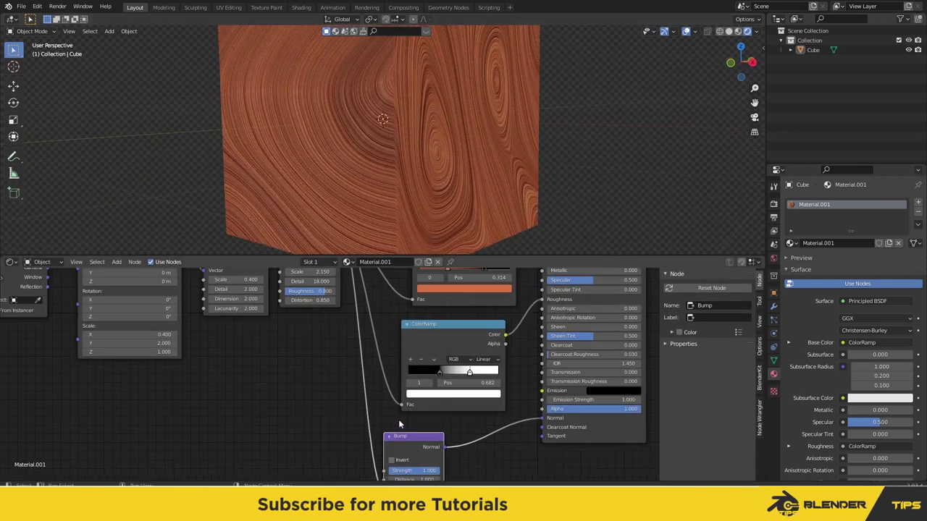
{"action": "middle_click_drag", "start_coordinate": [399, 421], "coordinate": [430, 370]}
{"action": "left_click_drag", "start_coordinate": [439, 391], "coordinate": [410, 391]}
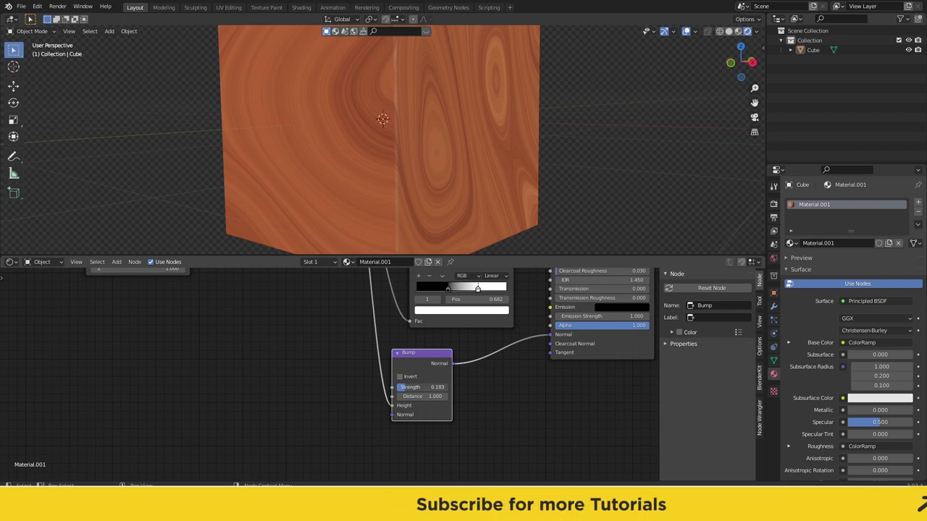
{"action": "mouse_move", "coordinate": [456, 154]}
{"action": "middle_mouse_down"}
{"action": "mouse_move", "coordinate": [339, 164]}
{"action": "mouse_move", "coordinate": [412, 167]}
{"action": "mouse_move", "coordinate": [345, 194]}
{"action": "middle_mouse_up"}
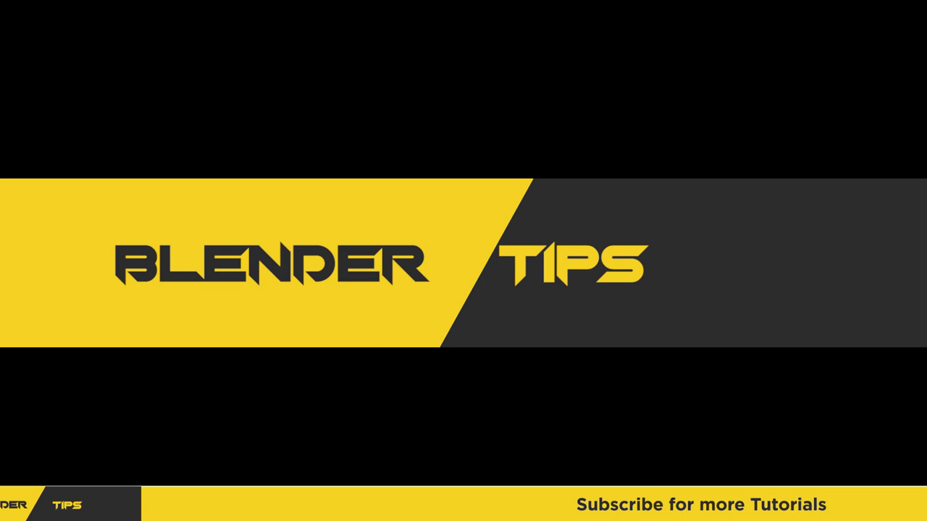